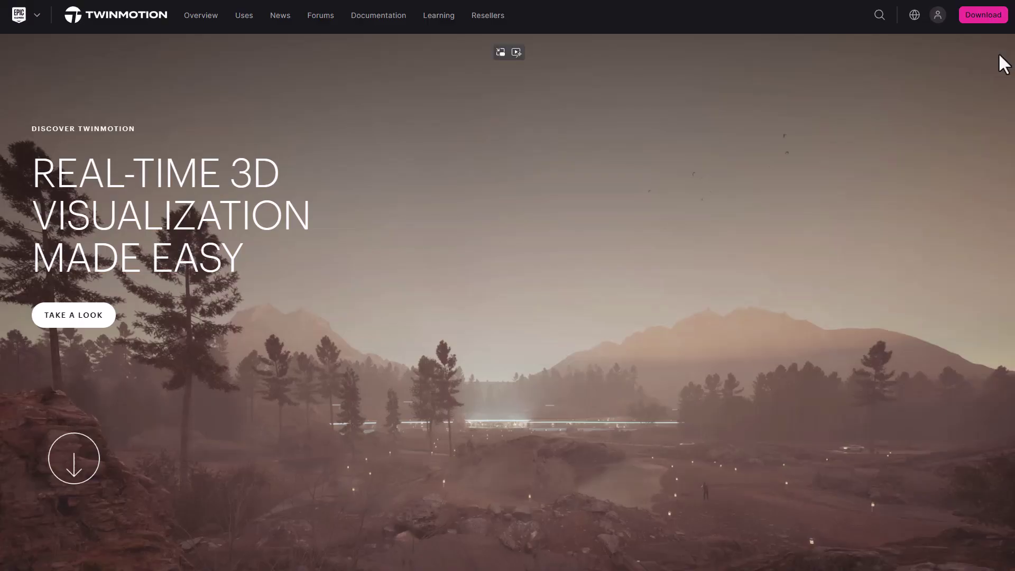
scroll(1003, 63, "down", 1)
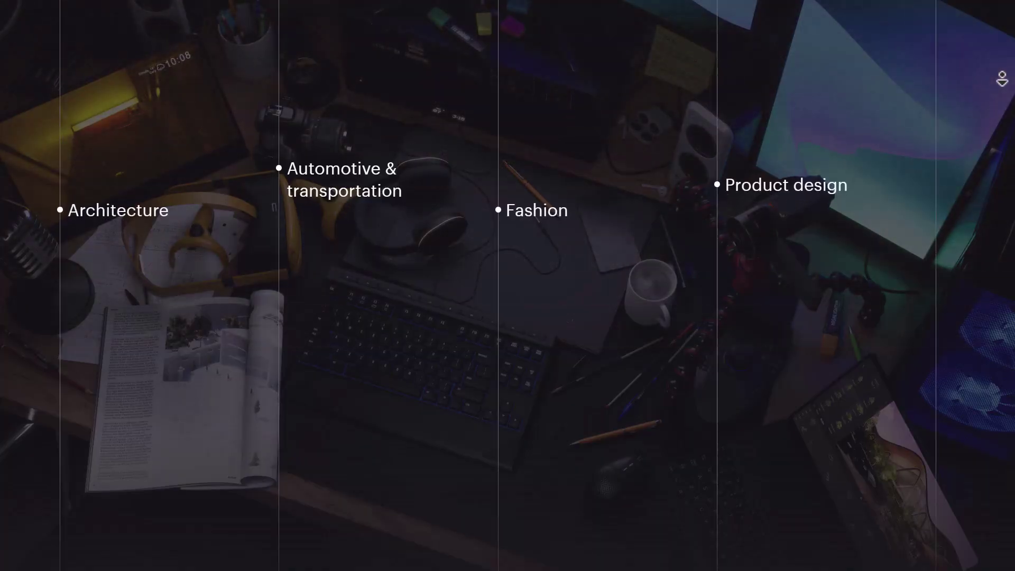
scroll(1002, 78, "down", 3)
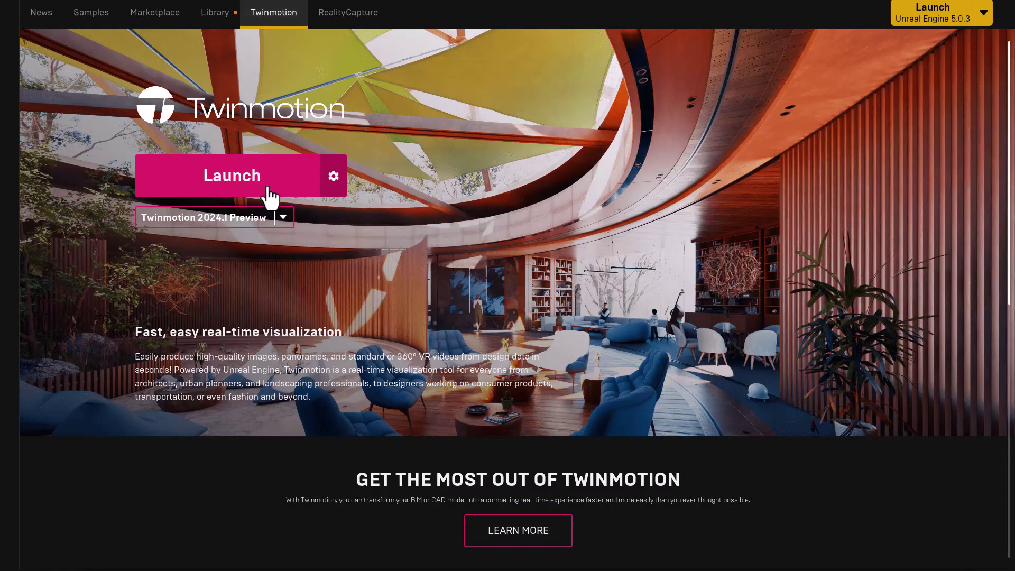
- Launch Twinmotion 2024.1 Preview and adjust the north offset in the Beach_2024.1 scene's ambience location settings
left_click(268, 193)
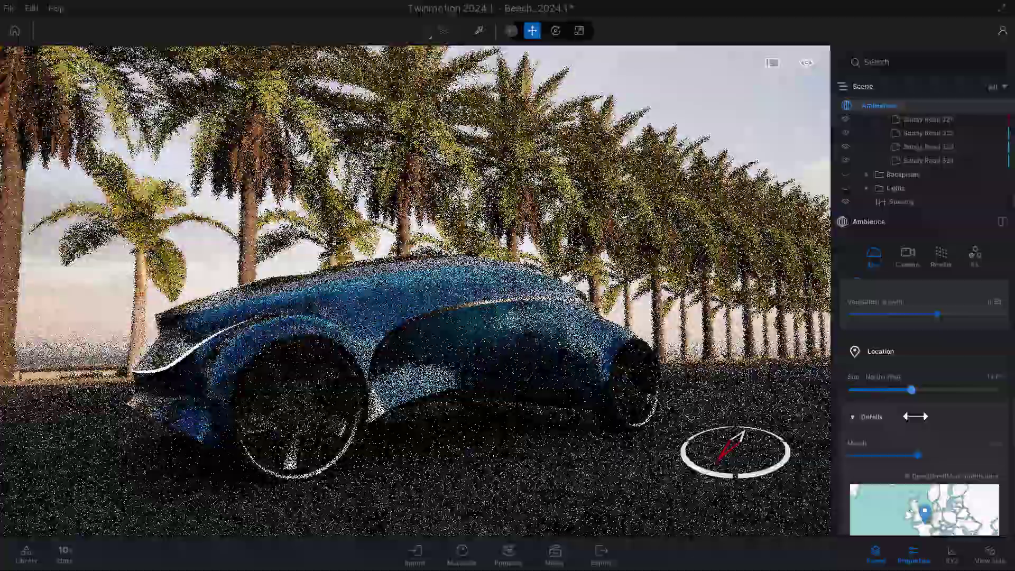
left_click_drag(915, 417, 966, 435)
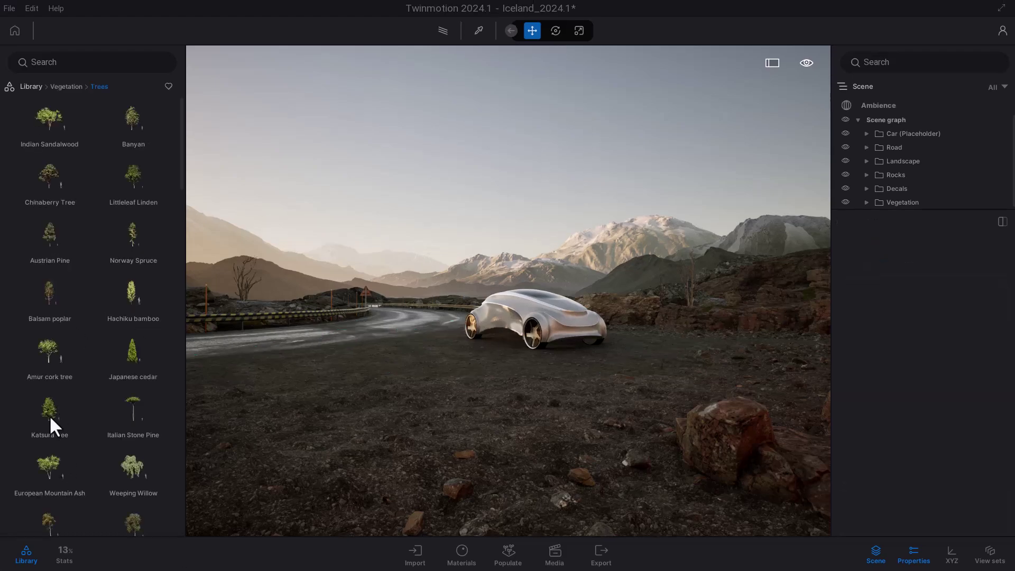
- Place a Katsura tree, an Indian Sandalwood and an Amur cork tree around the car in the Iceland_2024.1 scene
left_click_drag(54, 430, 667, 343)
scroll(177, 211, "up", 1)
left_click_drag(49, 122, 363, 384)
left_click_drag(52, 360, 733, 391)
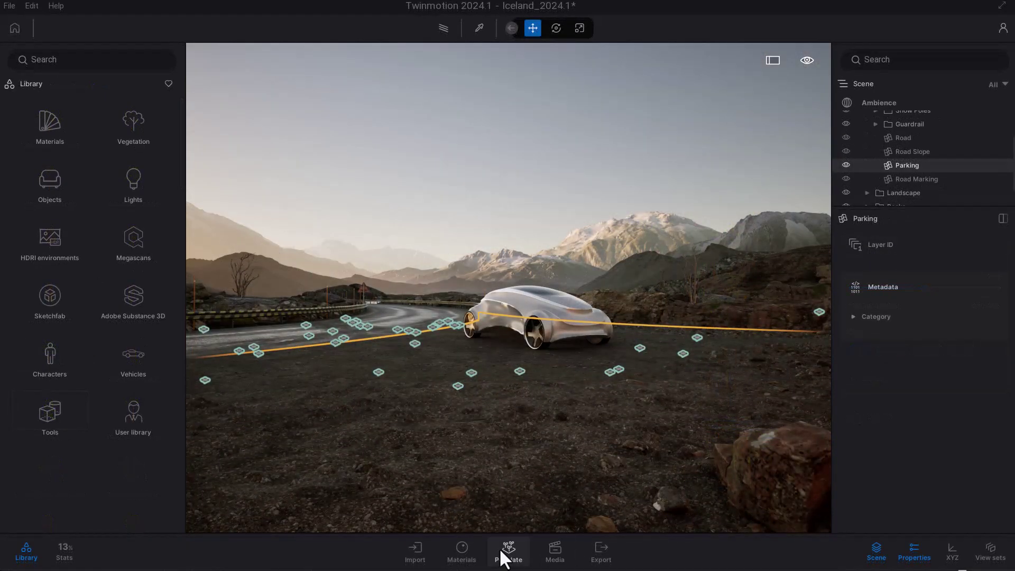
- Paint Indian Sandalwood and Hachiku bamboo vegetation over the ground beside the car
left_click(500, 548)
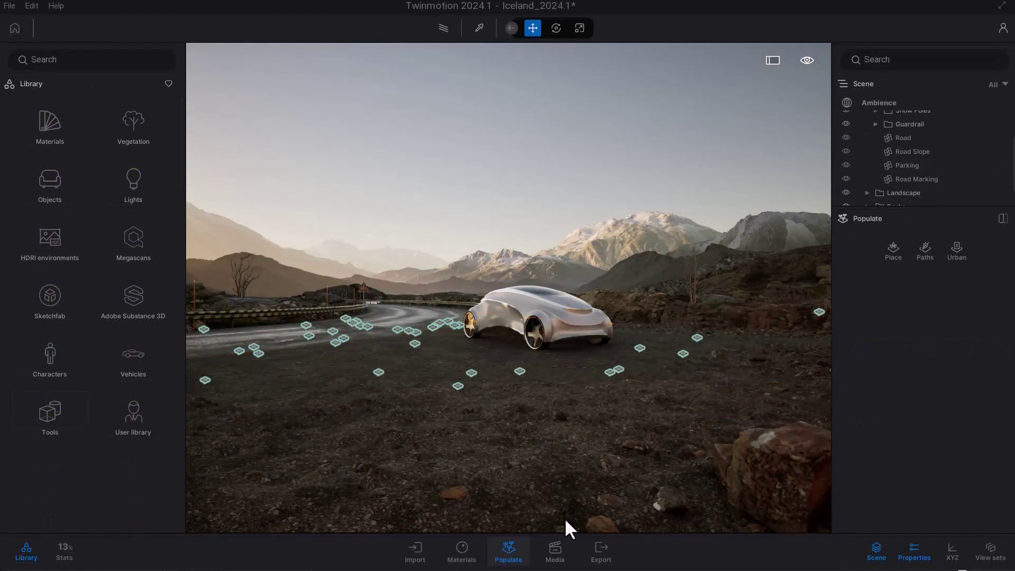
left_click(899, 248)
left_click(886, 290)
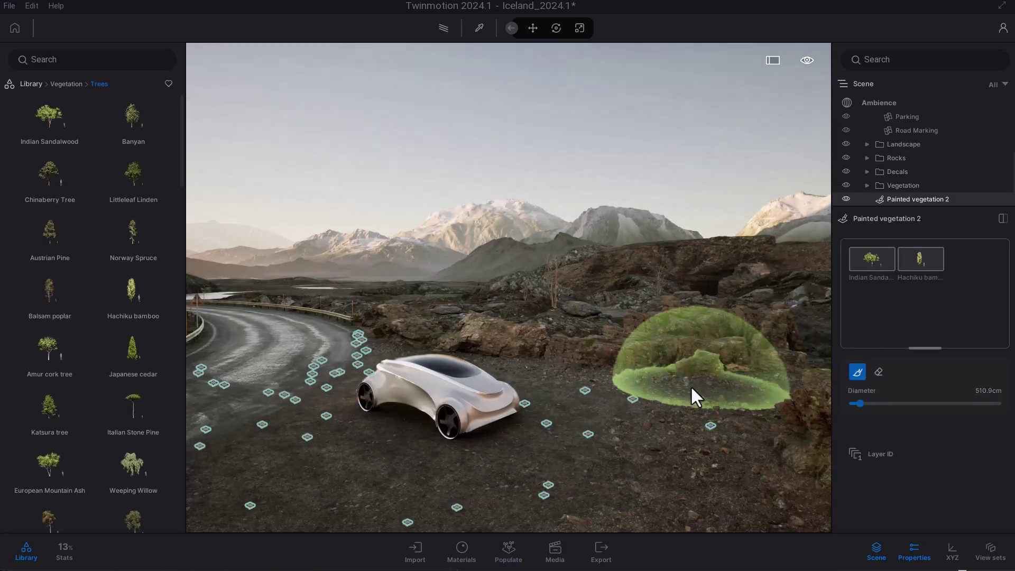
left_click_drag(690, 386, 535, 323)
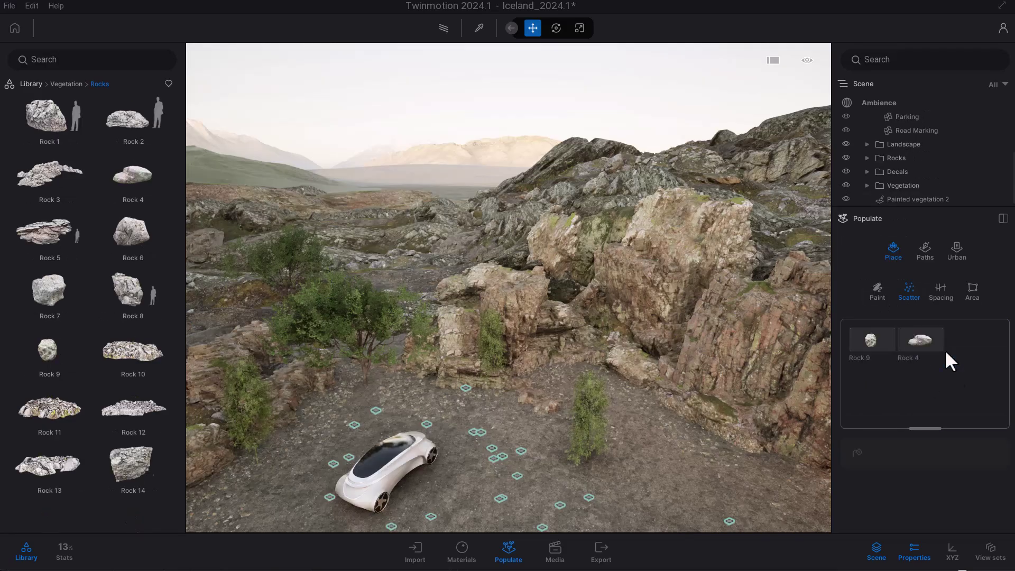
- Scatter Rock 9 and Rock 4 over the gravel ground around the car
left_click(857, 453)
left_click(581, 443)
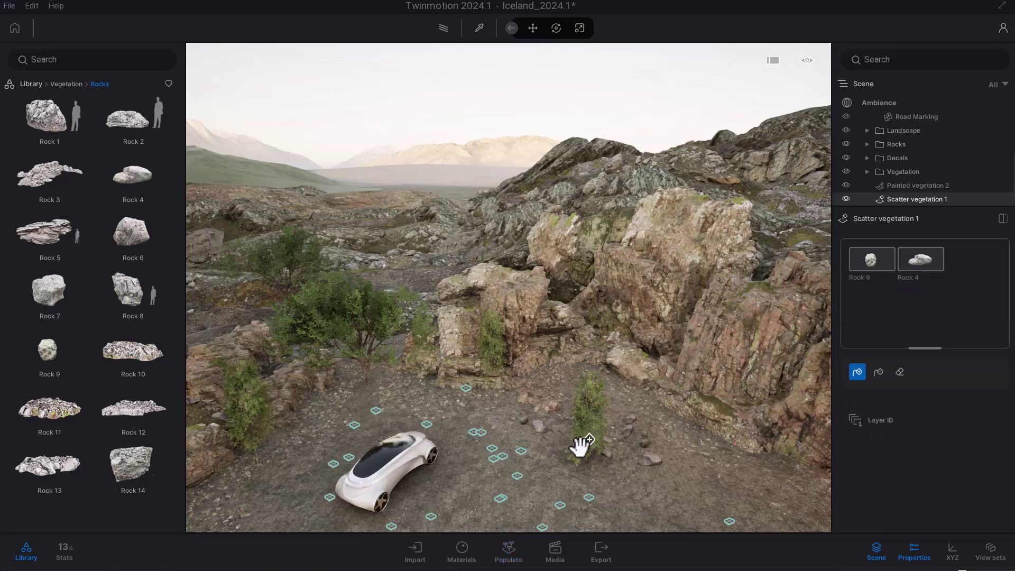
left_click(412, 408)
key("w")
right_click_drag(580, 490, 796, 464)
scroll(506, 423, "up", 5)
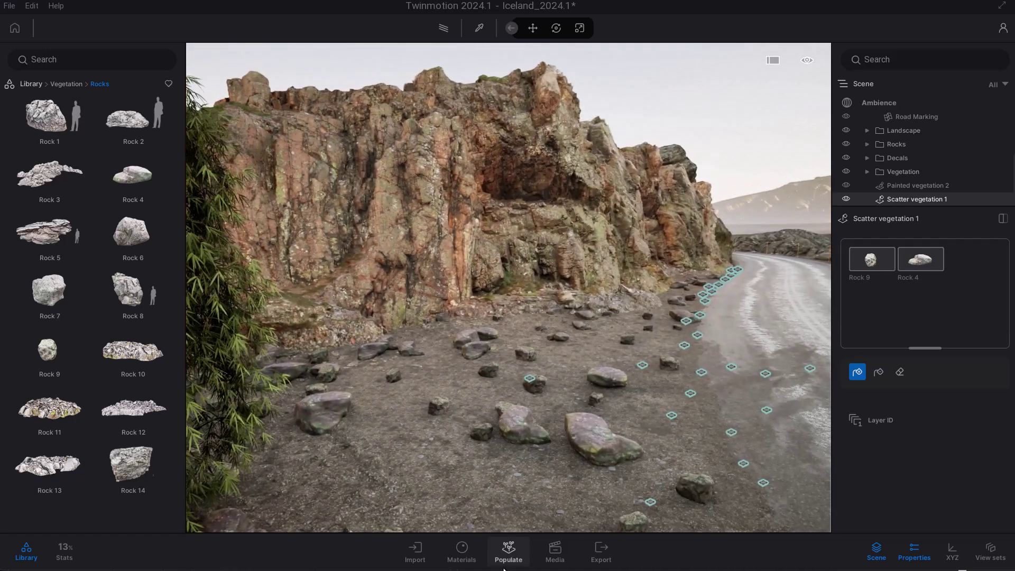
- Create a Populate area on the rocky ground next to the car and fill it with two Grass and flowers assets
left_click(503, 563)
left_click(940, 294)
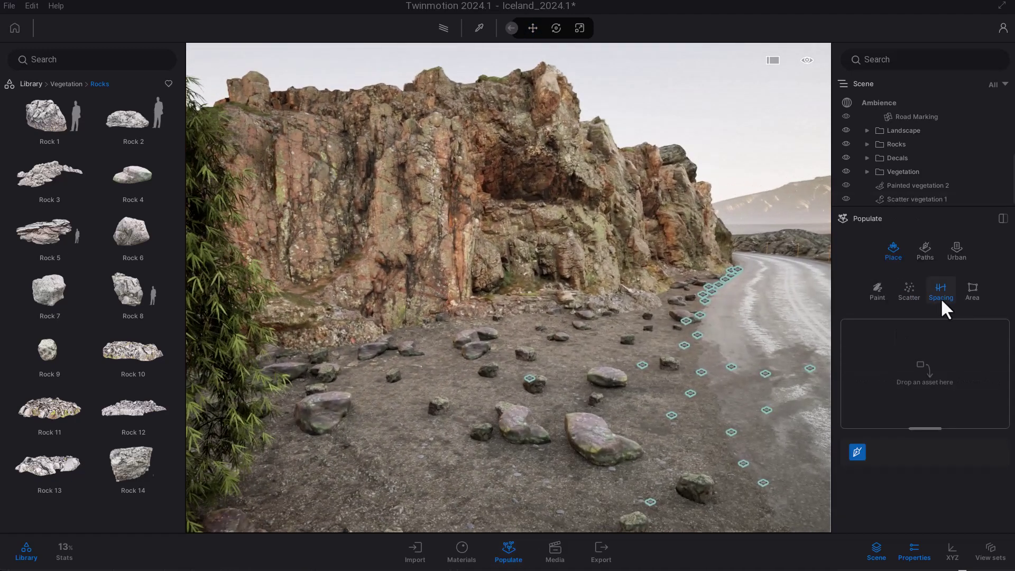
left_click(979, 297)
scroll(470, 468, "up", 5)
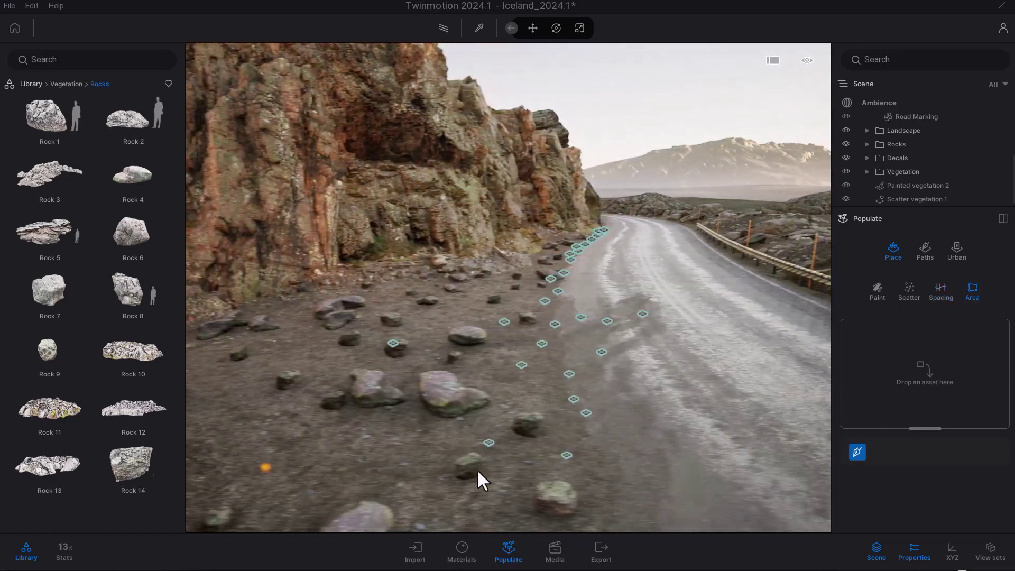
right_click_drag(477, 471, 789, 488)
right_click_drag(569, 407, 673, 429)
left_click(66, 84)
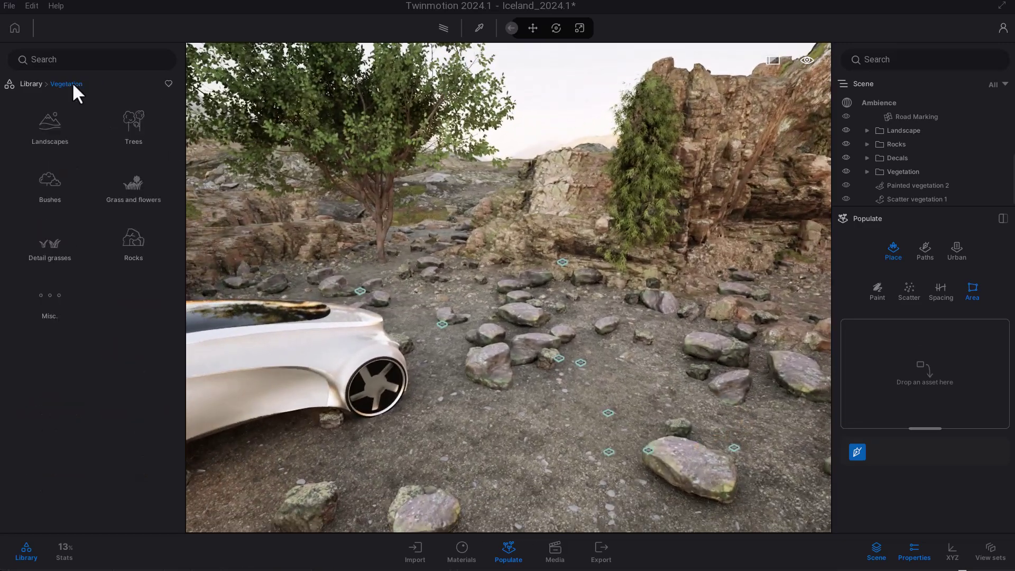
left_click(127, 193)
left_click_drag(46, 295, 843, 405)
left_click_drag(50, 464, 961, 351)
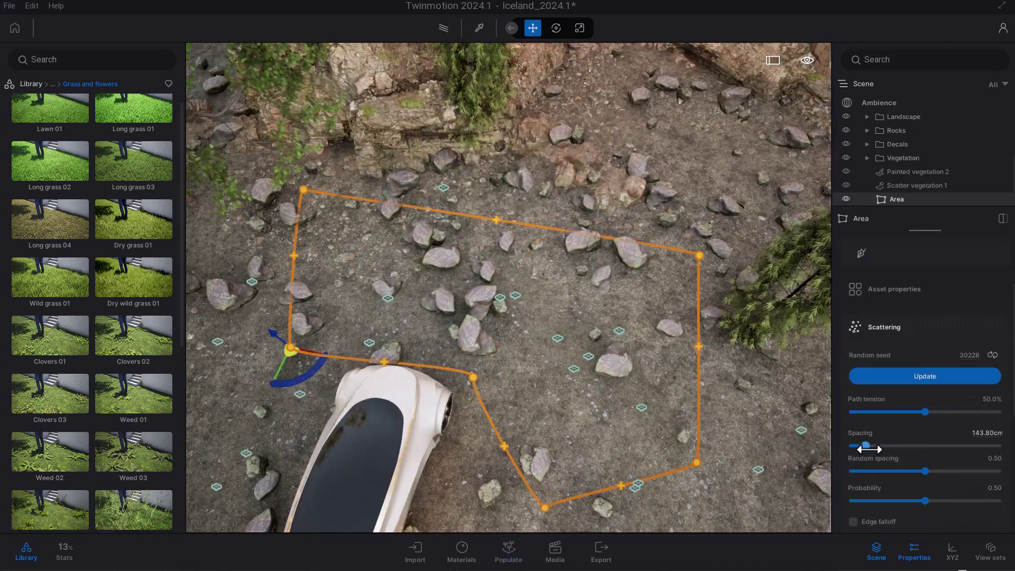
- Set the grass area's spacing to 103.65 cm and move its two corner points alongside the car outward to enlarge the outline
left_click_drag(870, 449, 852, 455)
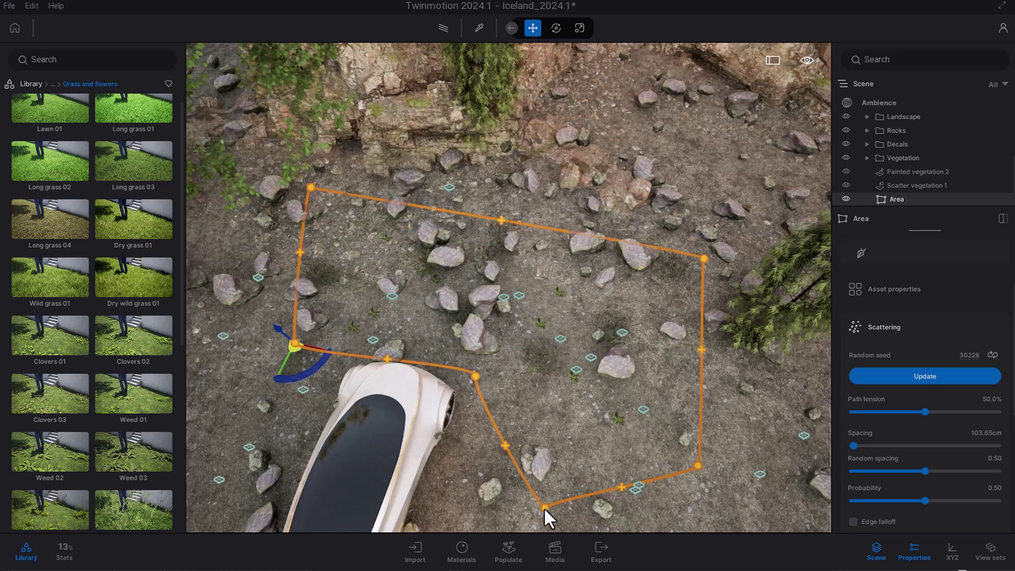
left_click_drag(544, 508, 452, 511)
left_click_drag(699, 464, 706, 505)
- Give the area's plants a scale offset of 1.76, random scale 0.13, rotation offset 57.39 and random rotation 0.16
scroll(882, 417, "down", 1)
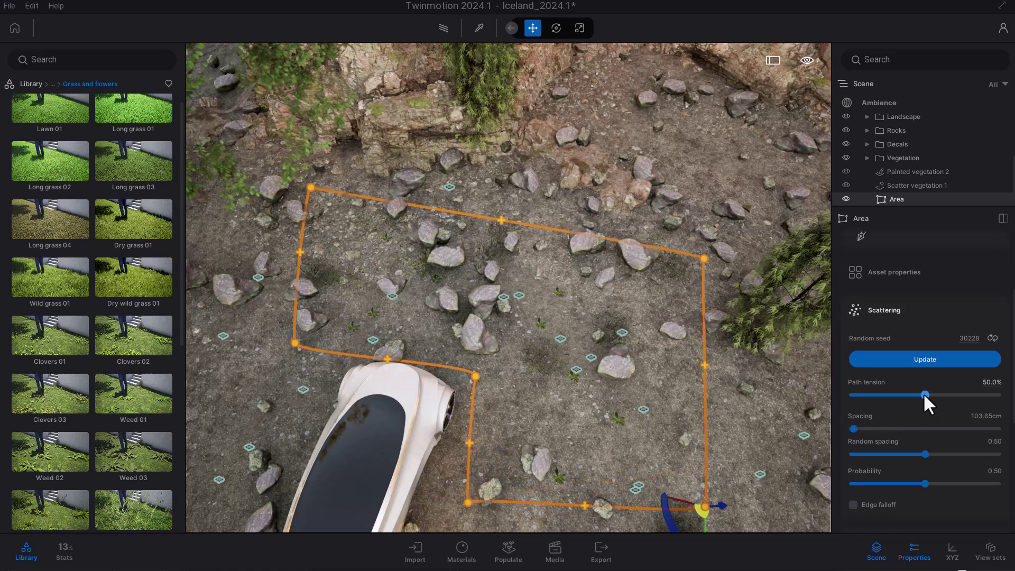
mouse_move(925, 396)
left_mouse_down()
mouse_move(972, 396)
mouse_move(902, 397)
mouse_move(1003, 397)
mouse_move(863, 397)
mouse_move(925, 397)
mouse_move(905, 392)
left_mouse_up()
scroll(930, 444, "down", 3)
scroll(913, 459, "down", 1)
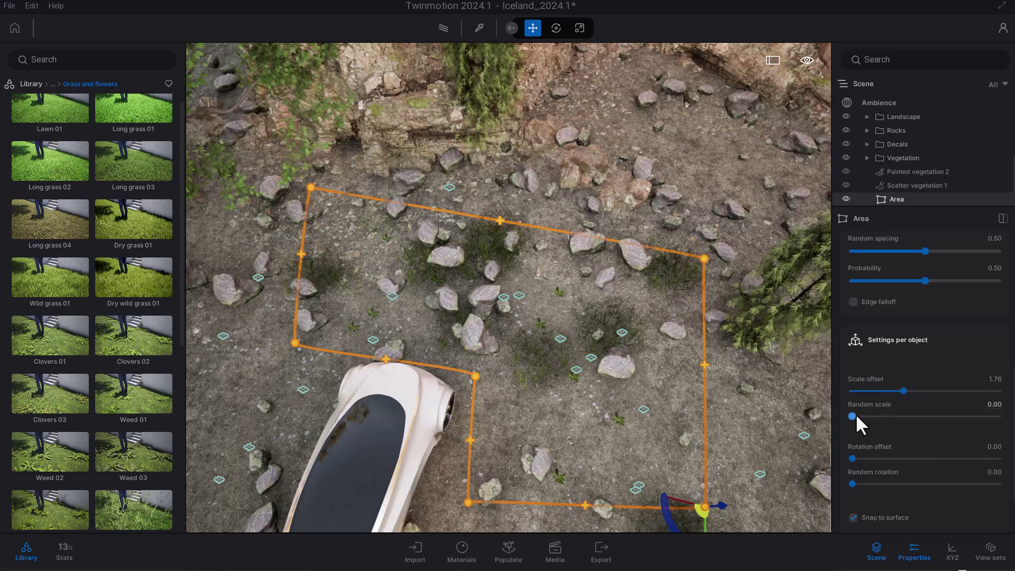
left_click_drag(854, 417, 871, 416)
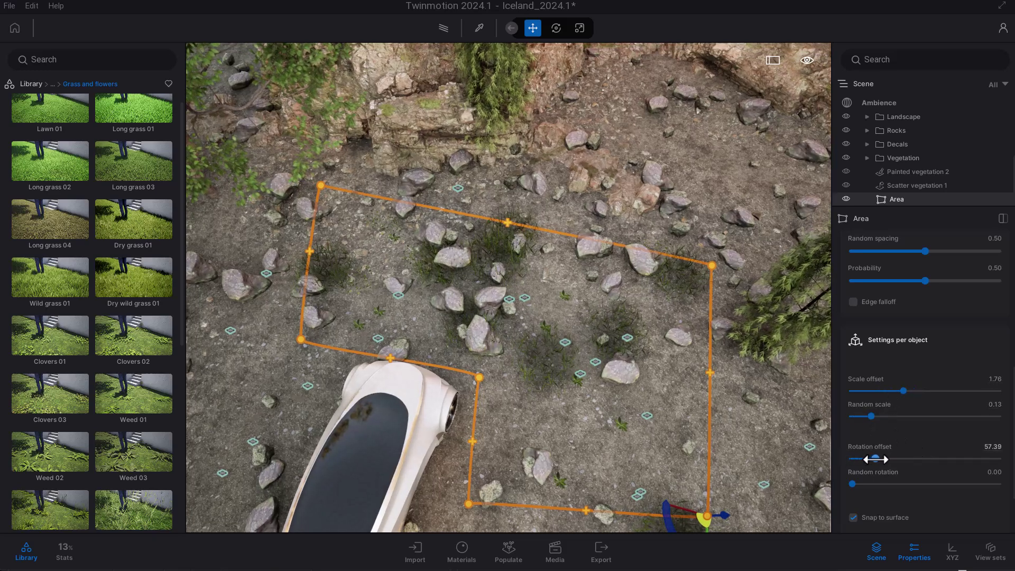
left_click_drag(875, 483, 873, 483)
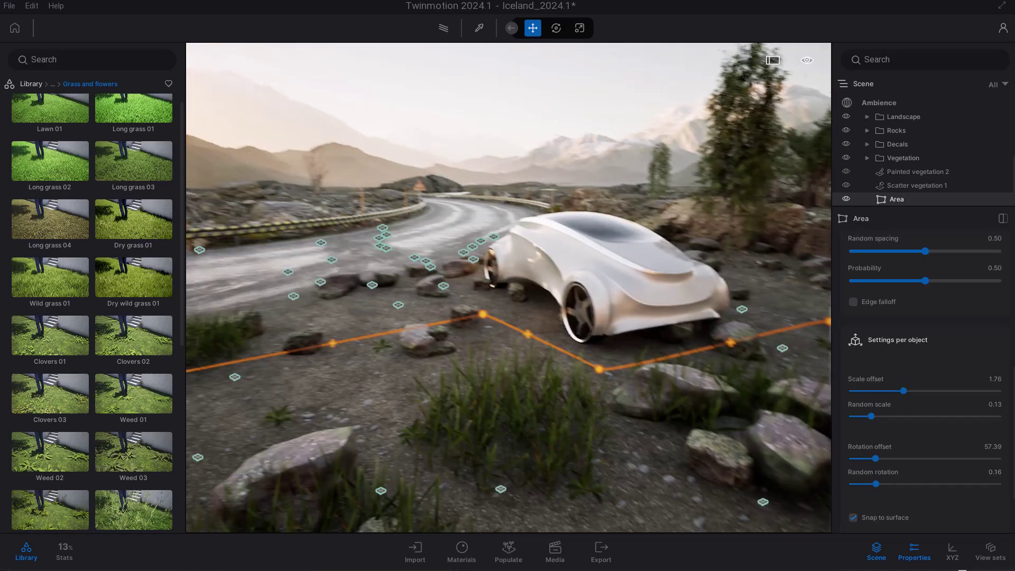
right_click_drag(423, 291, 539, 289)
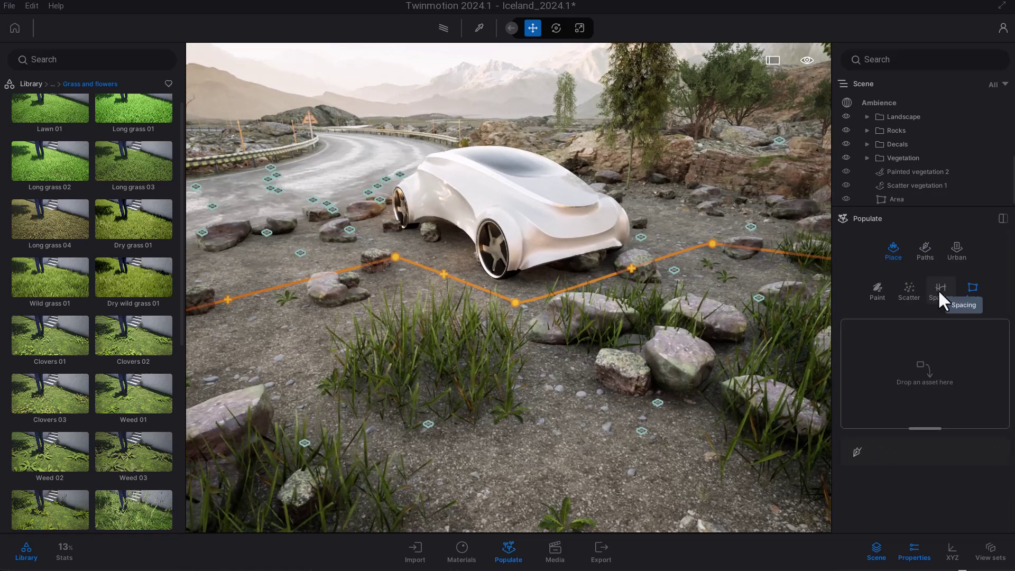
- Set up a Spacing populate tool containing Balsam poplar and Japanese cedar from the tree library
left_click(940, 290)
key("a")
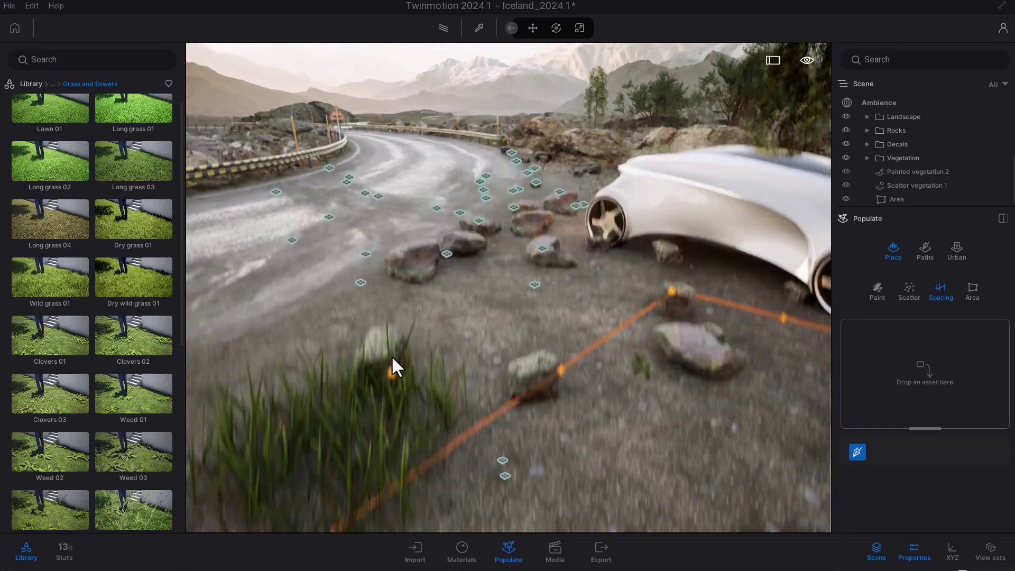
key("e")
right_click_drag(391, 357, 409, 458)
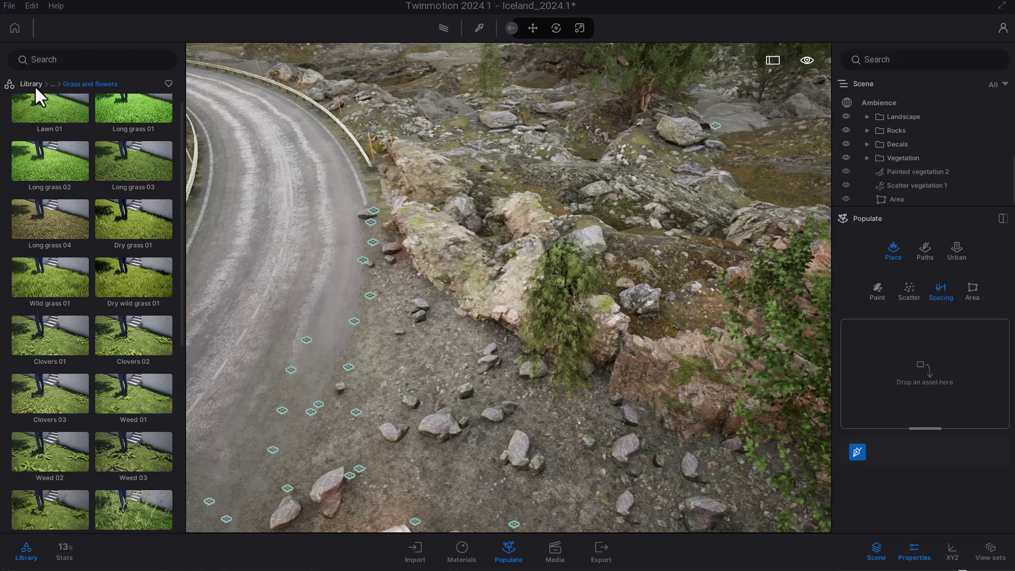
left_click(32, 84)
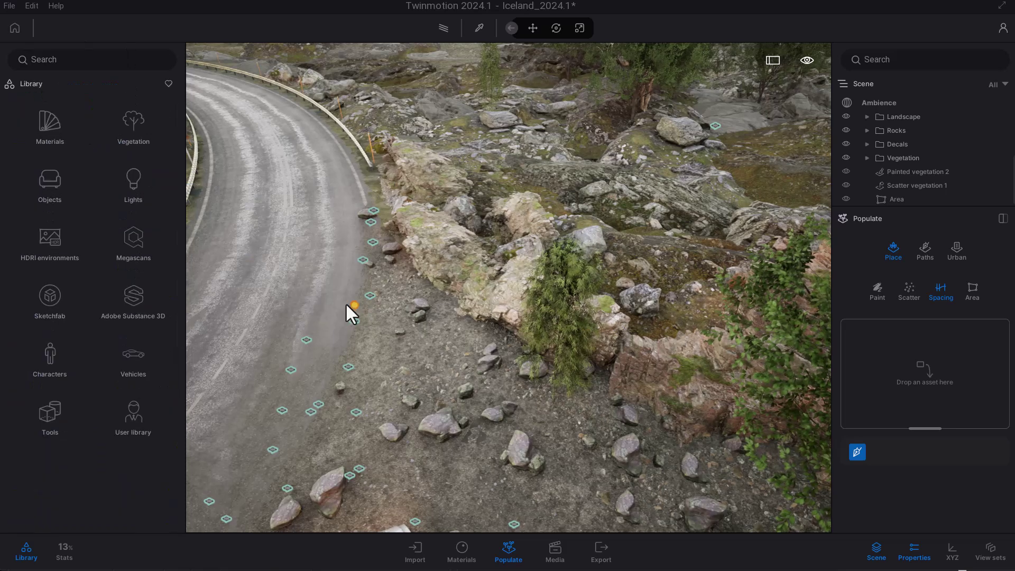
left_click(132, 130)
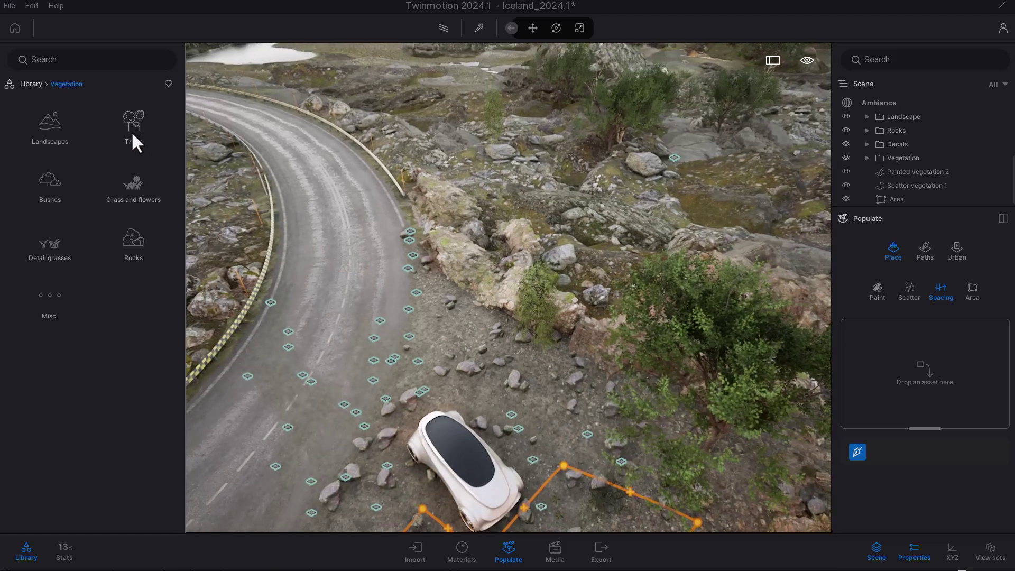
left_click(131, 131)
left_click_drag(49, 296, 925, 402)
left_click_drag(133, 352, 925, 389)
- Draw a three-point spacing path along the road's edge in front of the car and set the tree count to 6
scroll(420, 215, "down", 2)
left_click(419, 214)
left_click(433, 316)
left_click(424, 365)
key("Escape")
right_click_drag(436, 428, 511, 373)
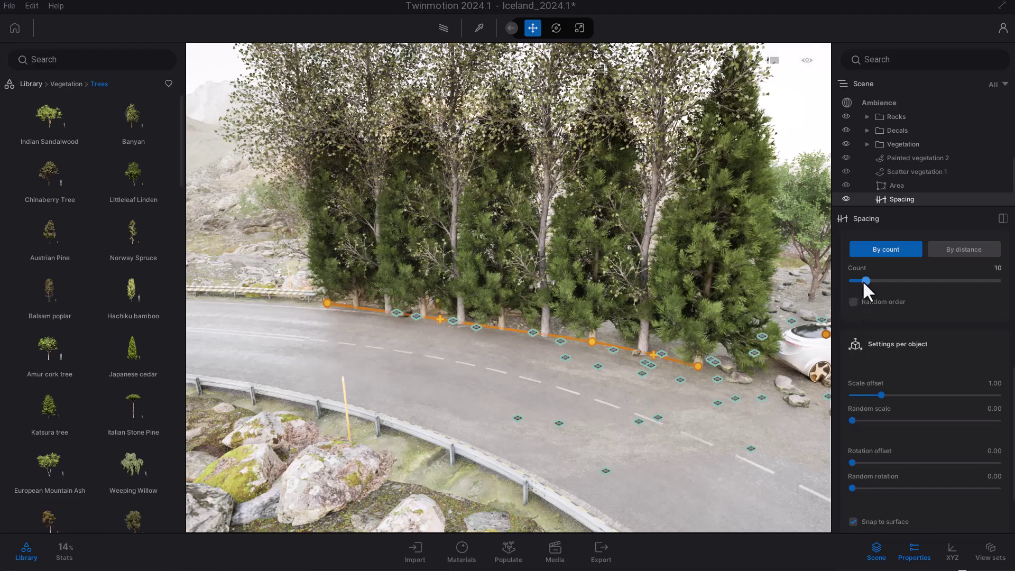
left_click_drag(865, 281, 859, 281)
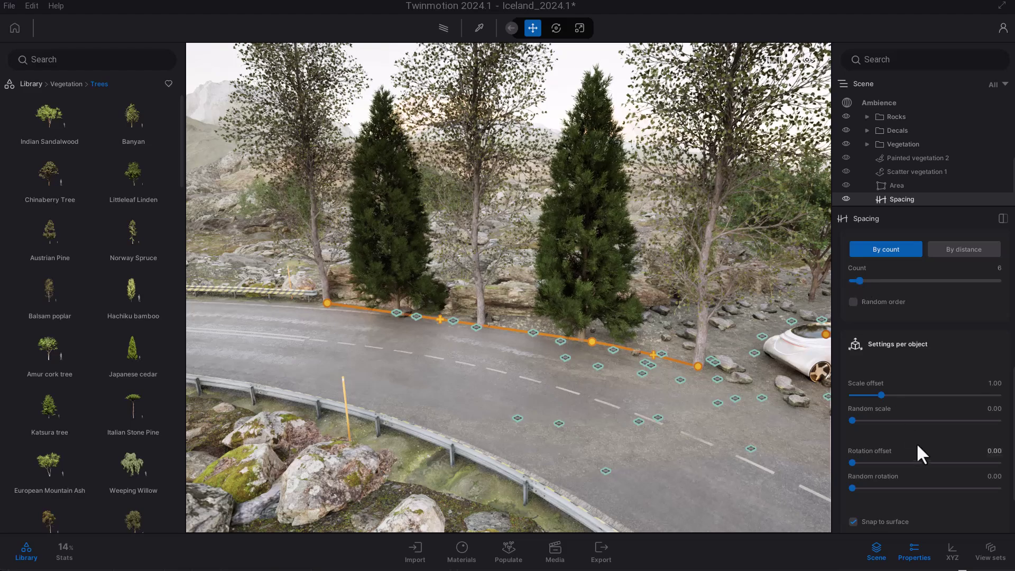
- Try spacing the roadside trees by distance instead of by count
scroll(920, 431, "up", 3)
left_click(963, 319)
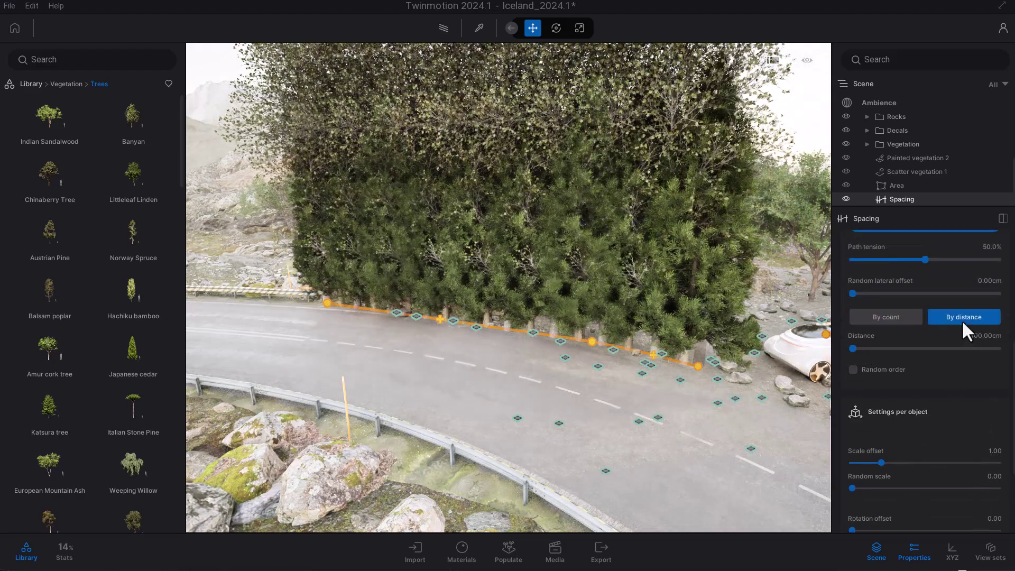
left_click(889, 317)
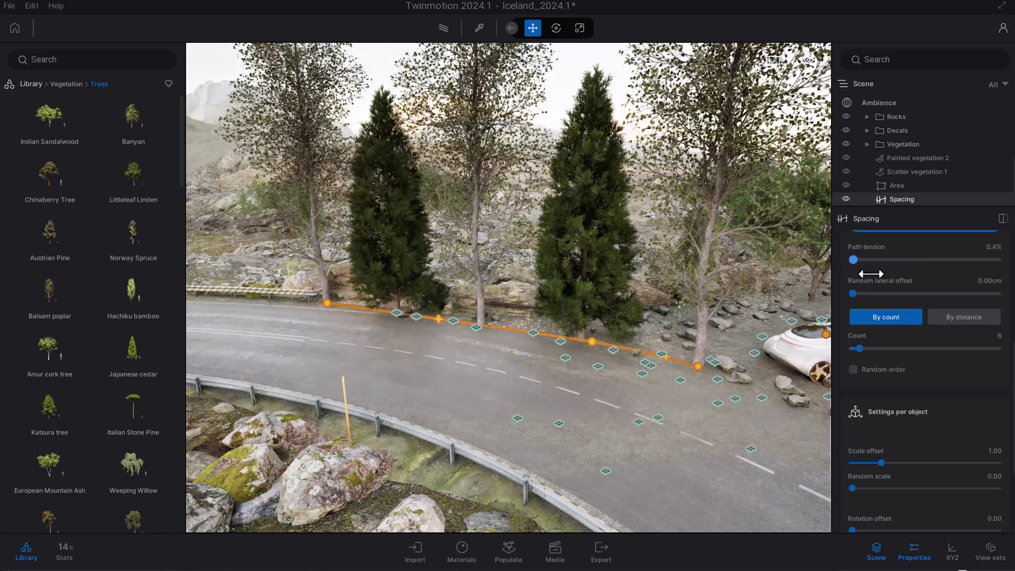
- Set the Balsam poplars' scale offset to 0.38 and random scale to 0.16 on the roadside path
scroll(899, 373, "down", 2)
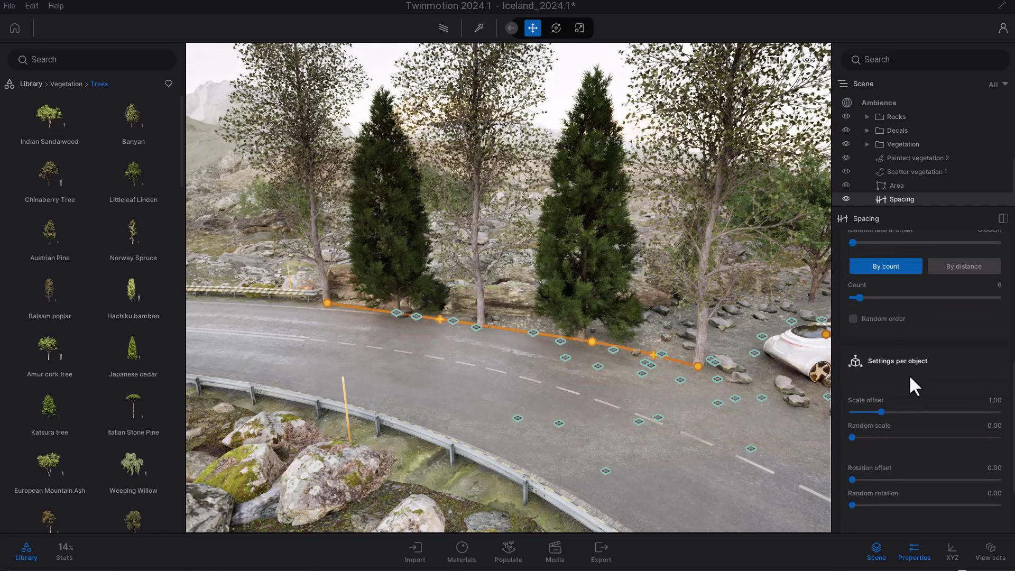
left_click_drag(886, 415, 876, 441)
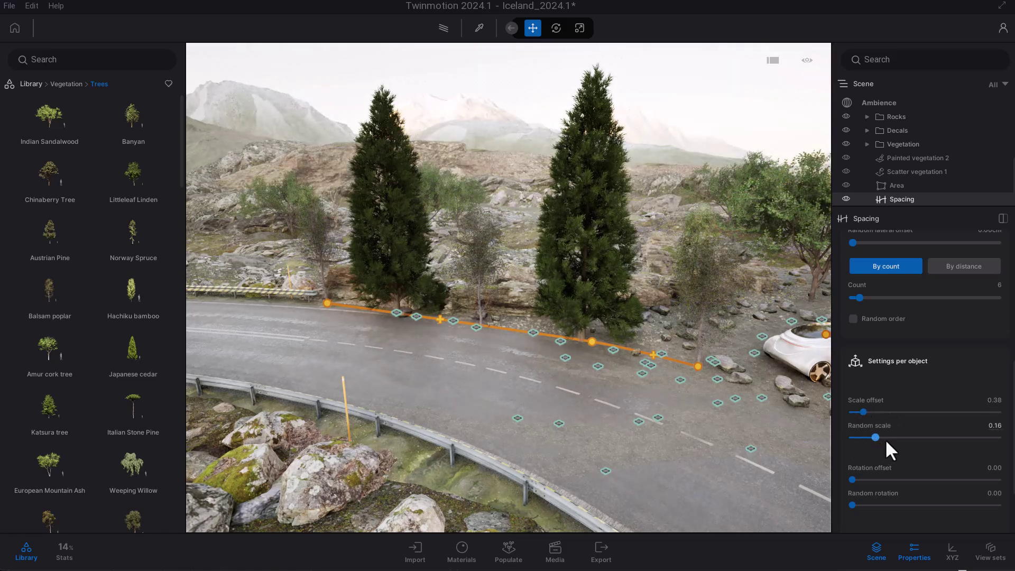
- Reduce the age of the Japanese cedars on the roadside path to 11%
scroll(888, 437, "up", 10)
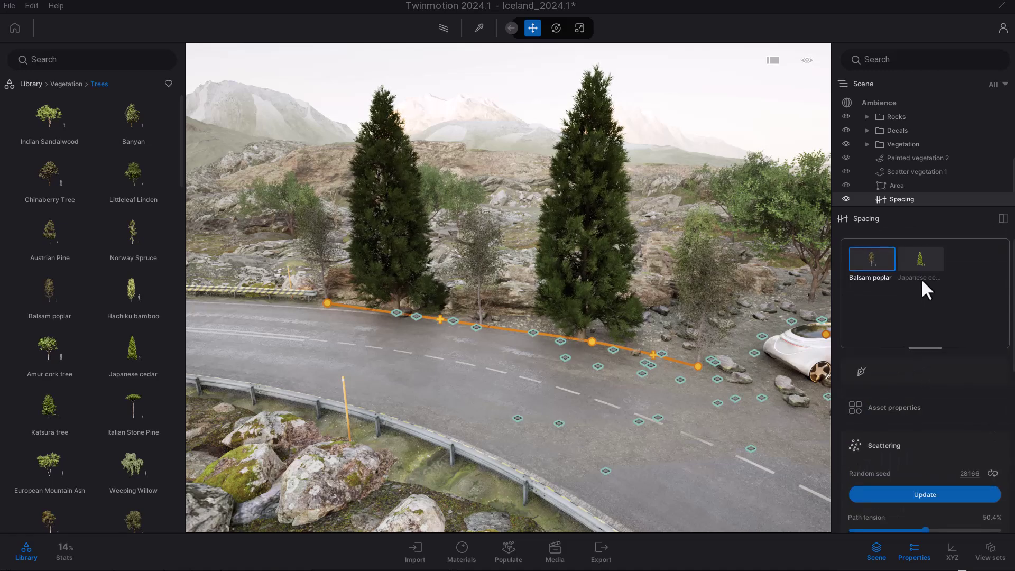
left_click(896, 411)
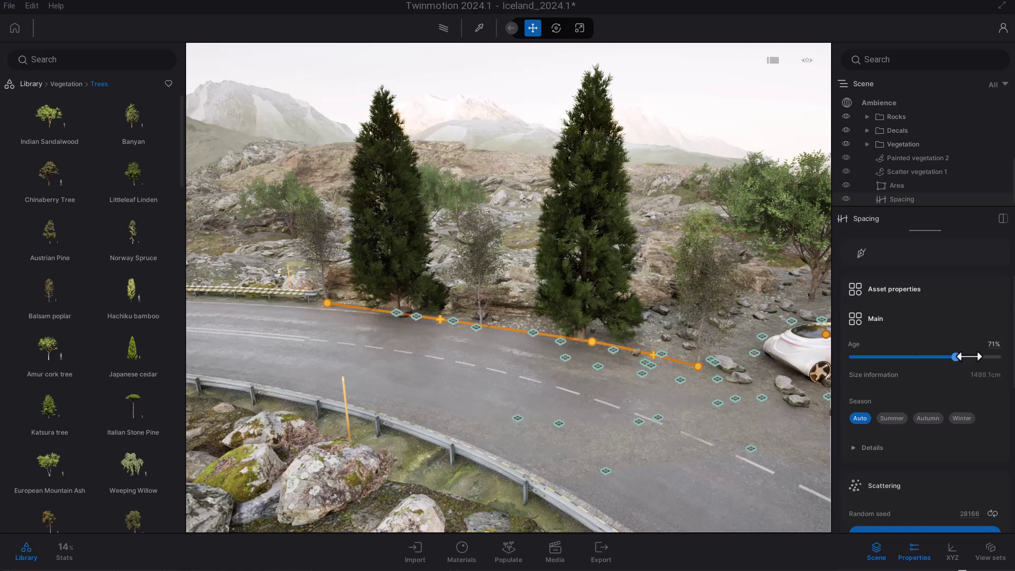
left_click_drag(971, 357, 870, 357)
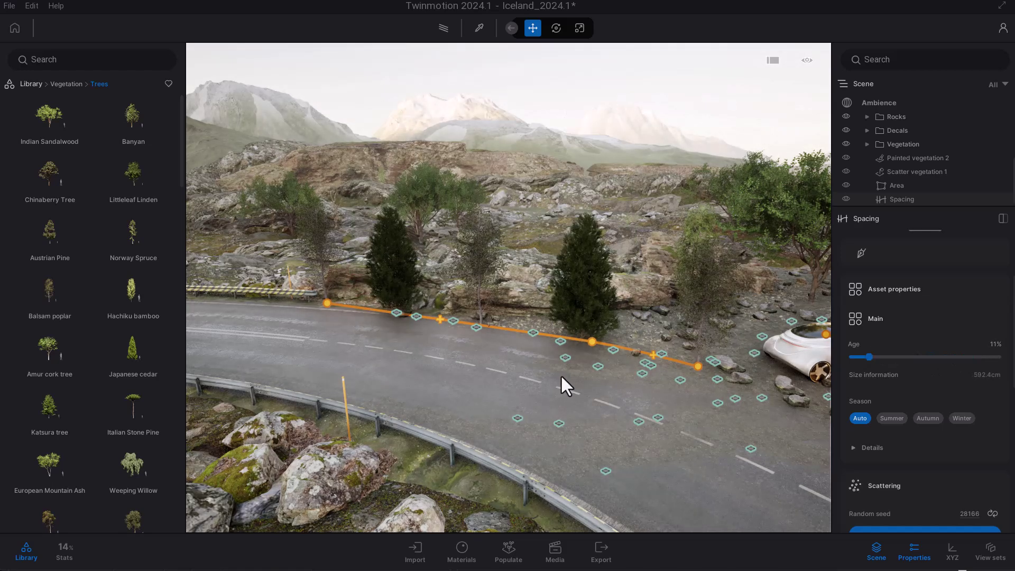
middle_click_drag(563, 374, 688, 374, "shift")
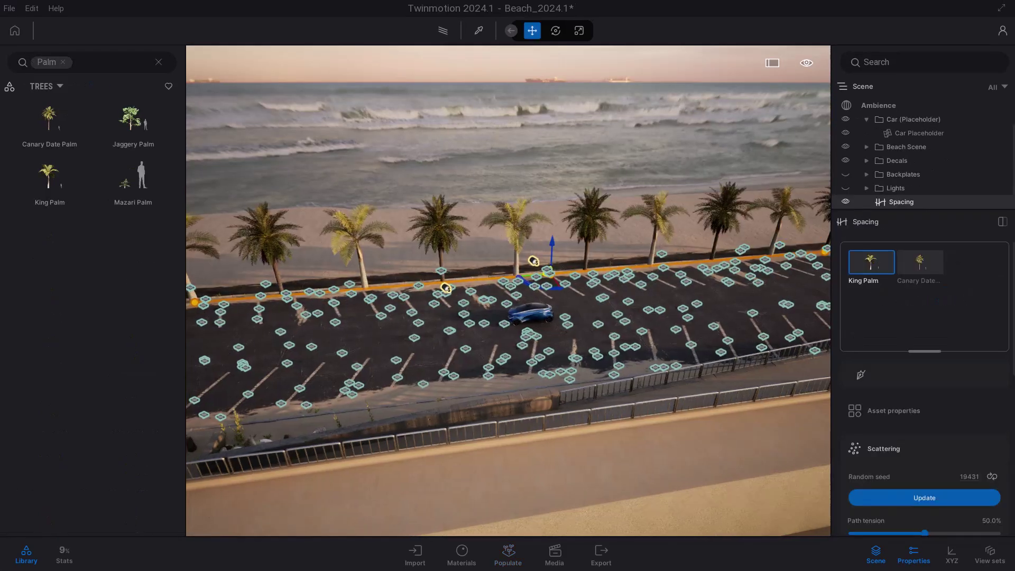
right_click_drag(237, 307, 371, 317)
- Lay a spacing path of palms along the seaward edge of the Beach_2024.1 parking lot and set its count to 22
left_click(252, 309)
left_click(250, 302)
left_click(584, 217)
key("w")
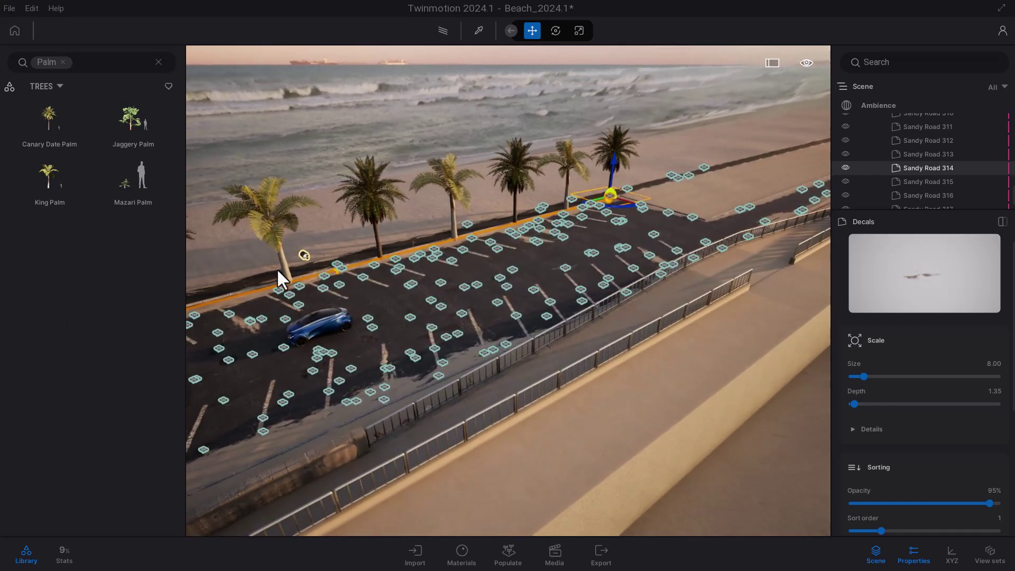
left_click(282, 269)
scroll(970, 462, "down", 3)
left_click_drag(866, 436, 882, 436)
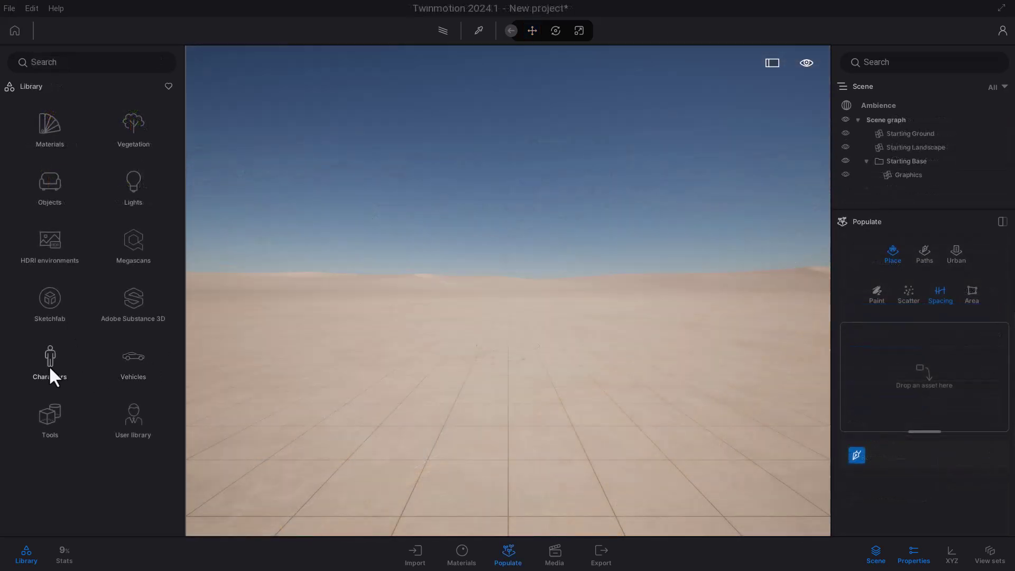
- Add an animated human from the character library to the Spacing tool's assets in the new project
left_click(50, 370)
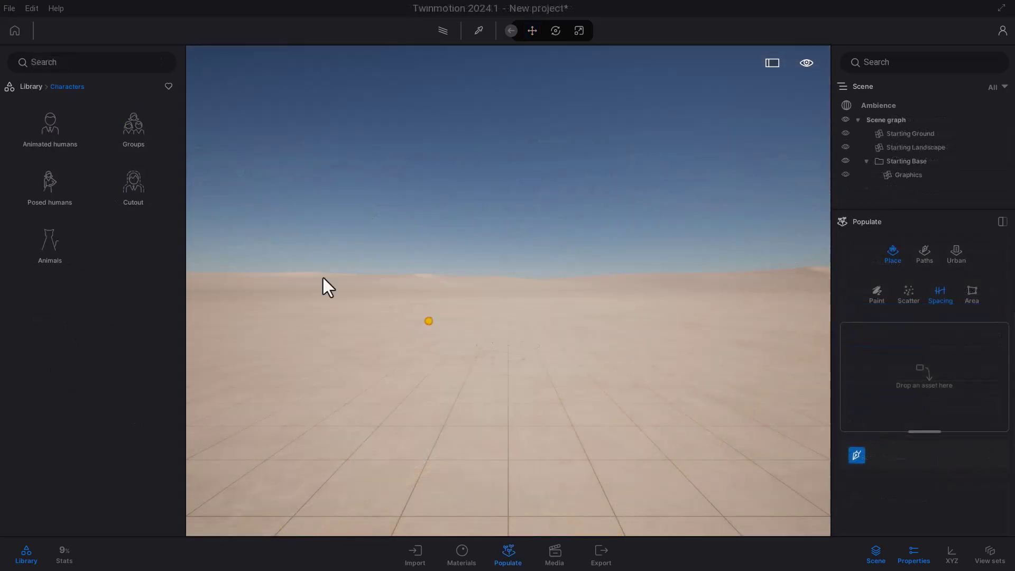
left_click(48, 138)
left_click_drag(136, 127, 870, 366)
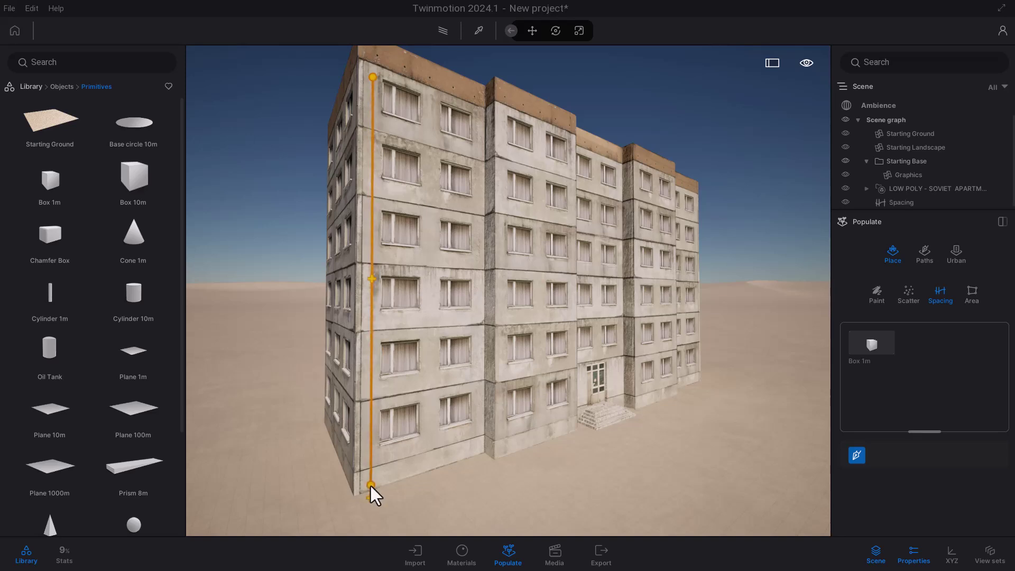
- Finish a vertical spacing path of 1 m boxes along the apartment building's front corner and adjust its spacing settings
double_click(371, 485)
right_click_drag(744, 487, 788, 484)
scroll(897, 473, "down", 2)
scroll(897, 473, "down", 2)
left_click(867, 465)
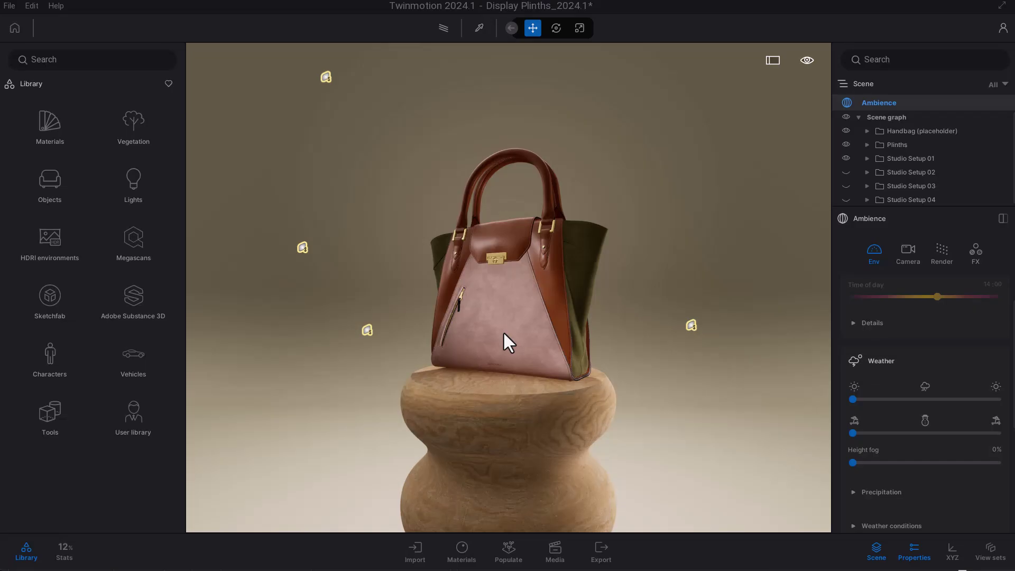
- Enable a Layer ID on the handbag's body and handle parts together, assigning them to layer 1
left_click(503, 331)
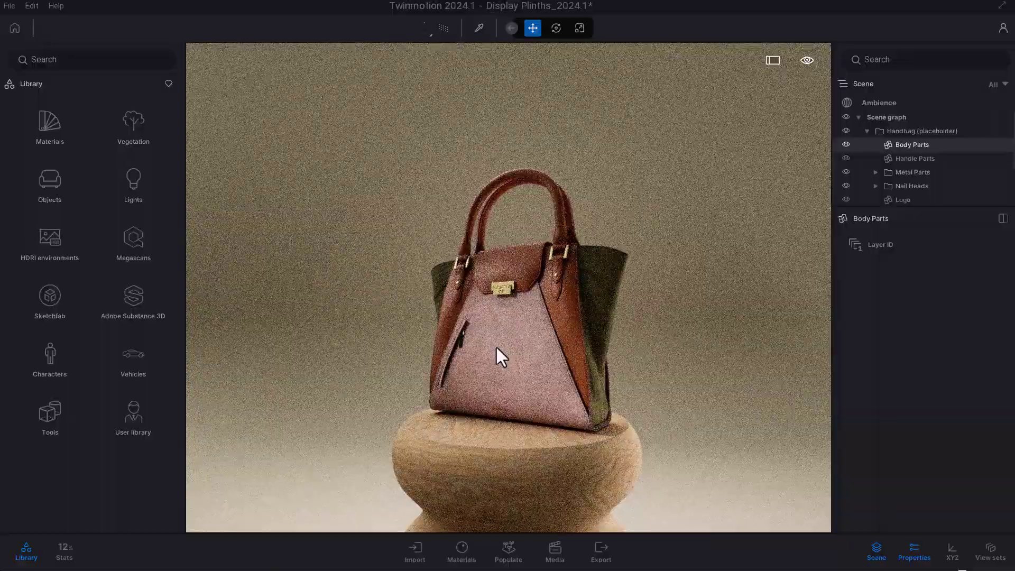
left_click(500, 338)
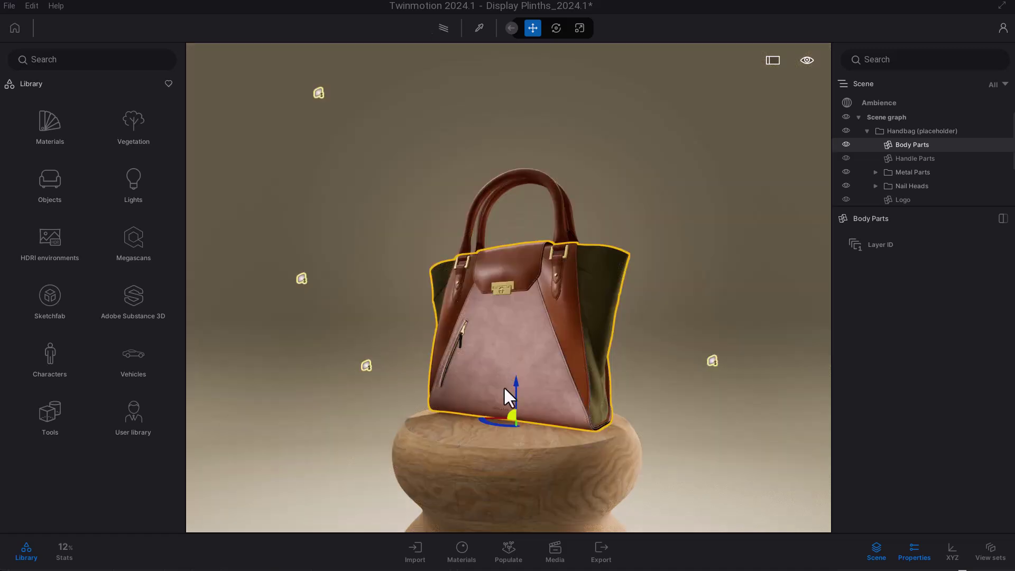
left_click(558, 241, "ctrl")
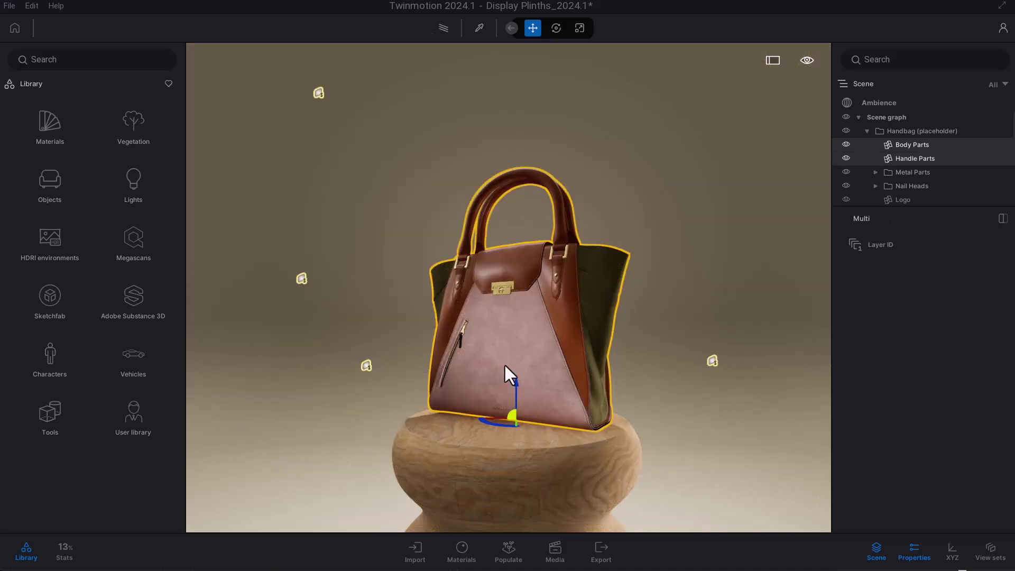
mouse_move(500, 420)
left_mouse_down()
mouse_move(537, 424)
mouse_move(529, 363)
mouse_move(579, 409)
mouse_move(532, 454)
mouse_move(462, 418)
mouse_move(518, 411)
mouse_move(506, 417)
left_mouse_up()
key("ctrl+z")
left_click(852, 271)
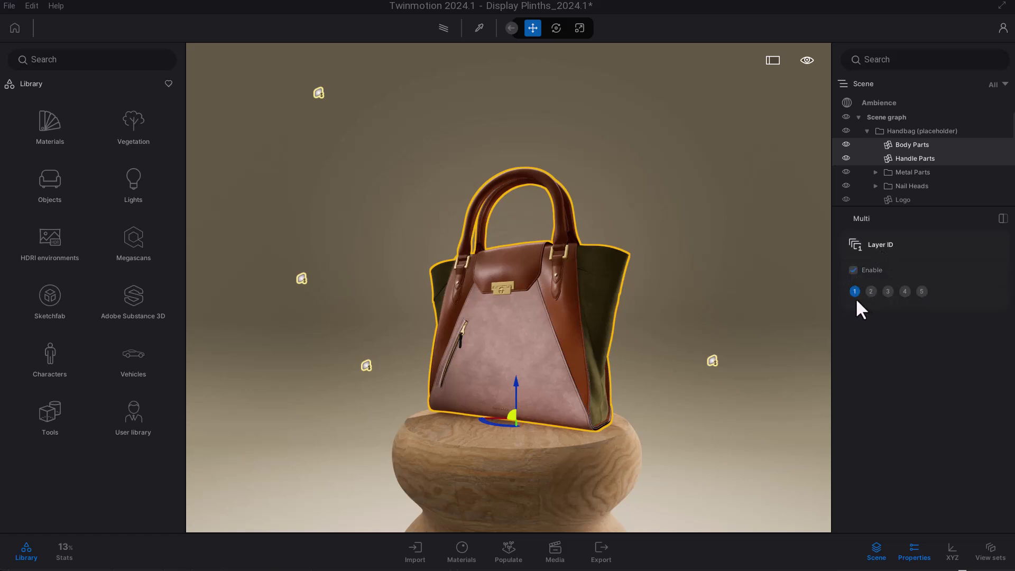
- Enable a Layer ID on the wooden plinth under the handbag and assign it to layer 2
left_click(574, 471)
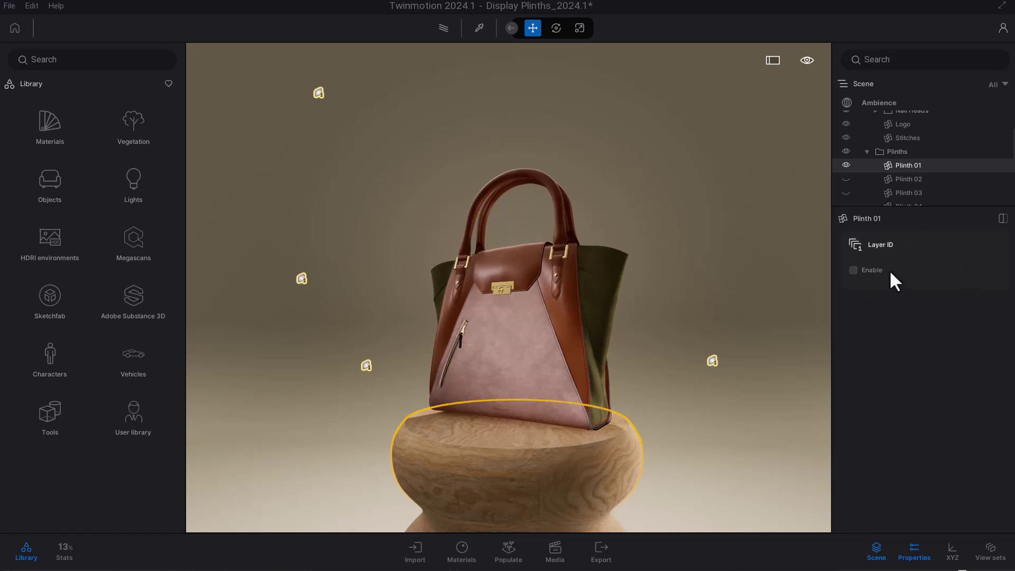
left_click(852, 270)
left_click(871, 291)
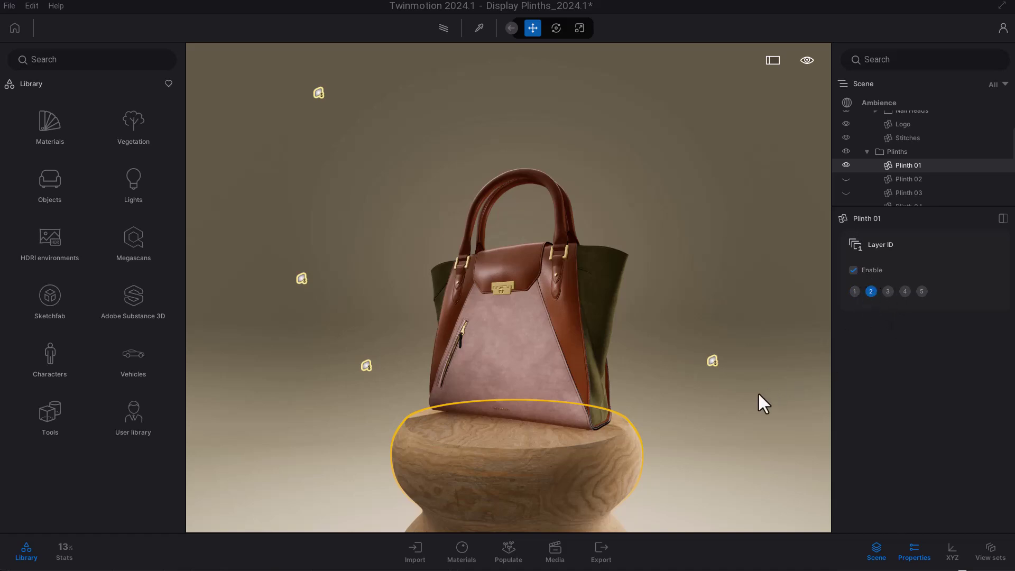
- Enable a Layer ID on the L Curve backdrop behind the handbag and assign it to layer 3
left_click(716, 279)
scroll(682, 390, "down", 5)
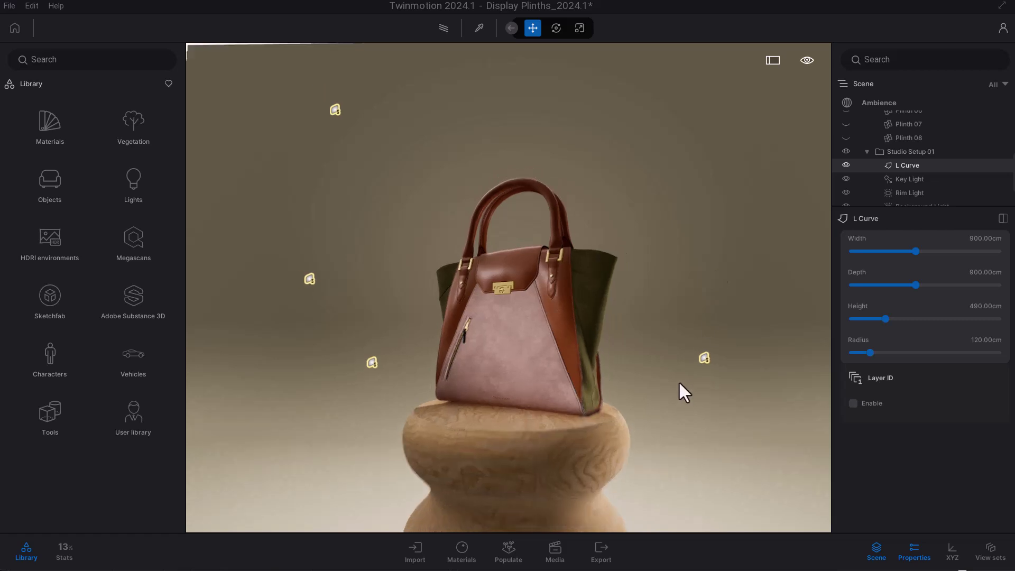
scroll(679, 377, "down", 3)
scroll(693, 368, "up", 5)
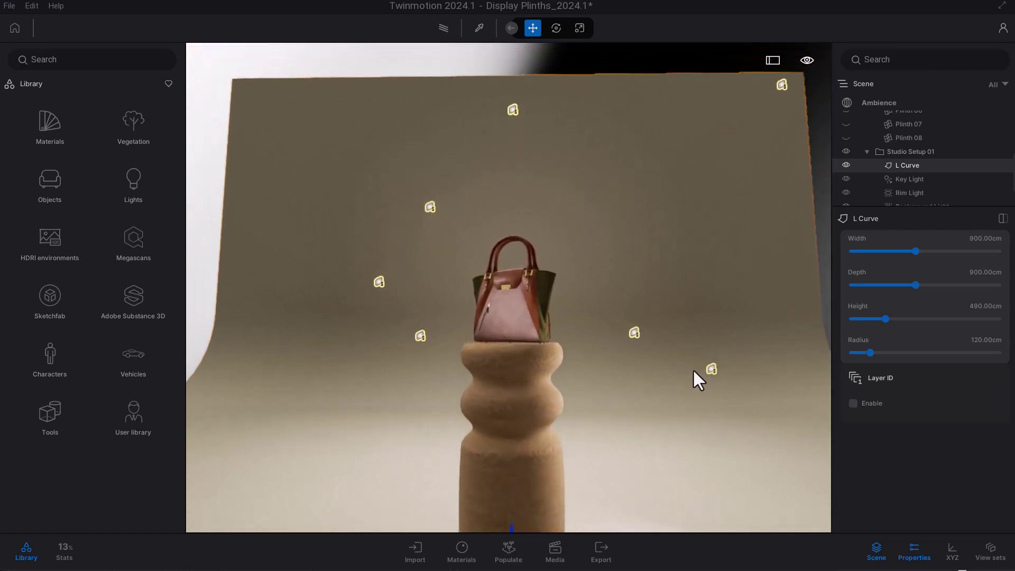
scroll(694, 371, "up", 4)
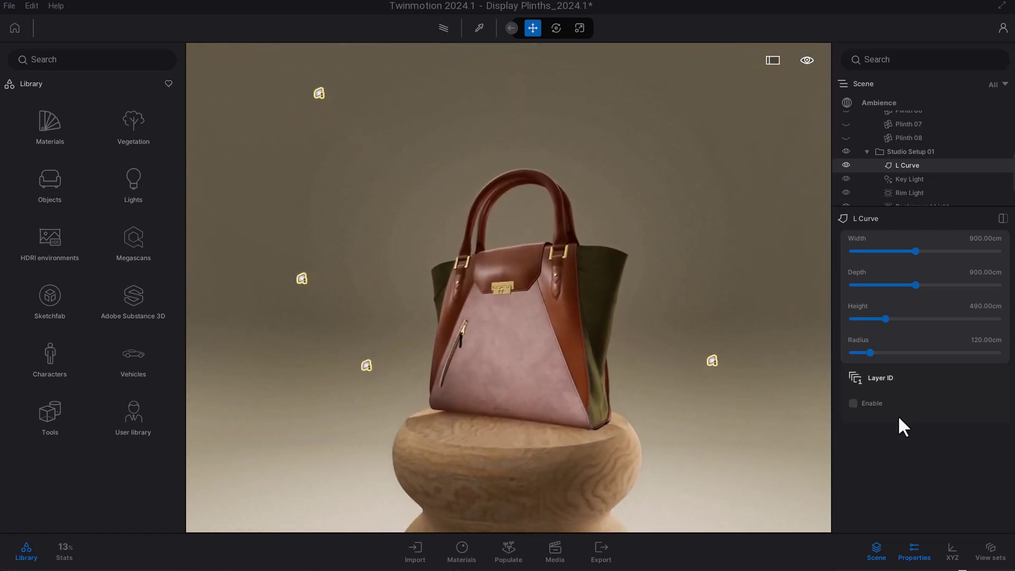
left_click(867, 405)
left_click(888, 424)
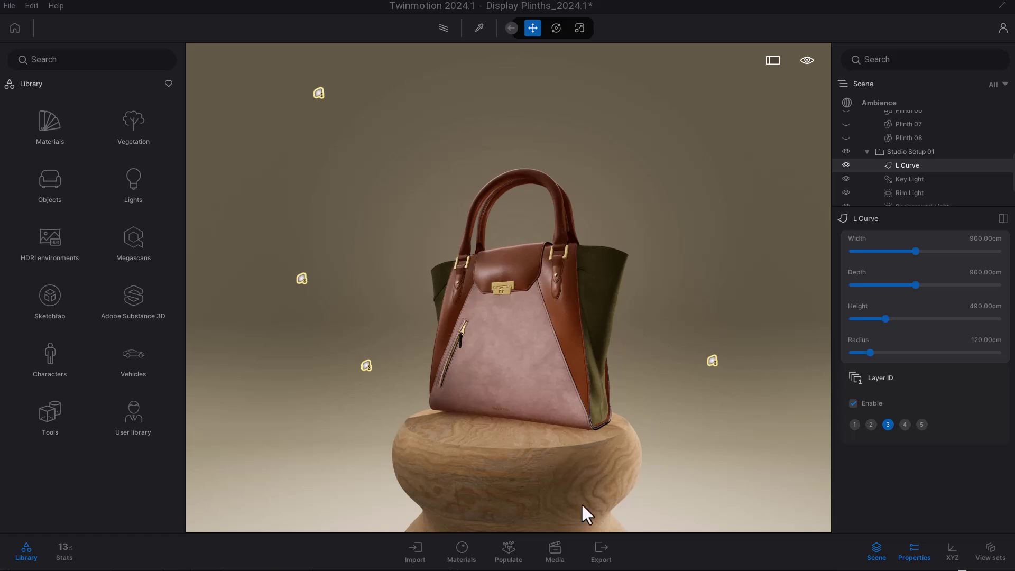
- Set up an image export containing only Image 01
left_click(606, 556)
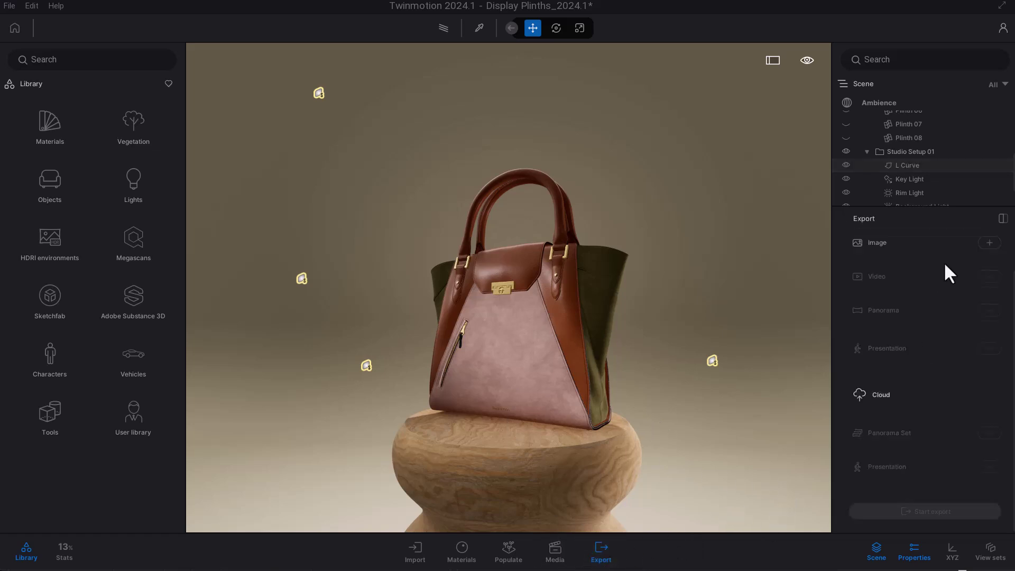
left_click(987, 243)
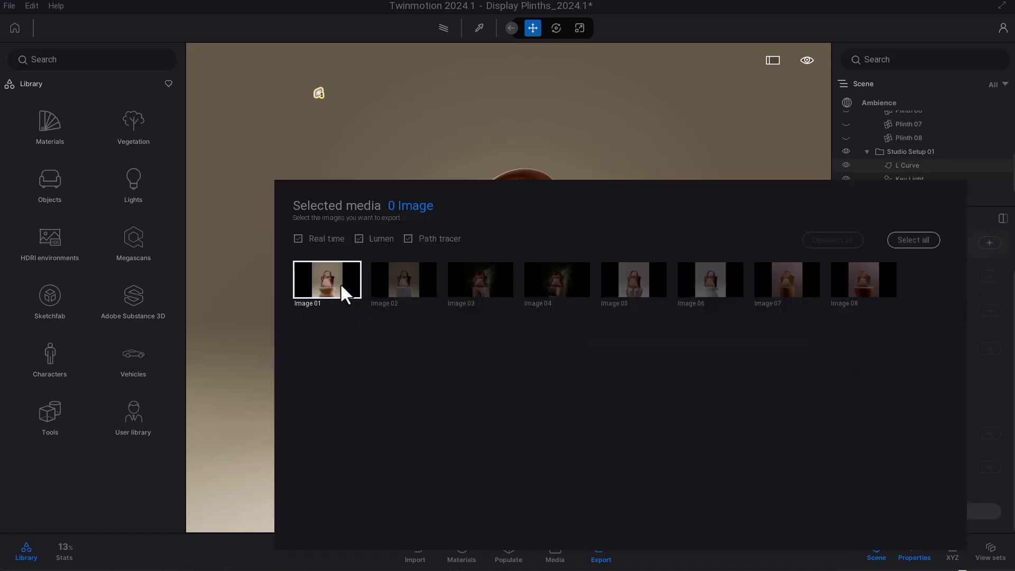
left_click(978, 294)
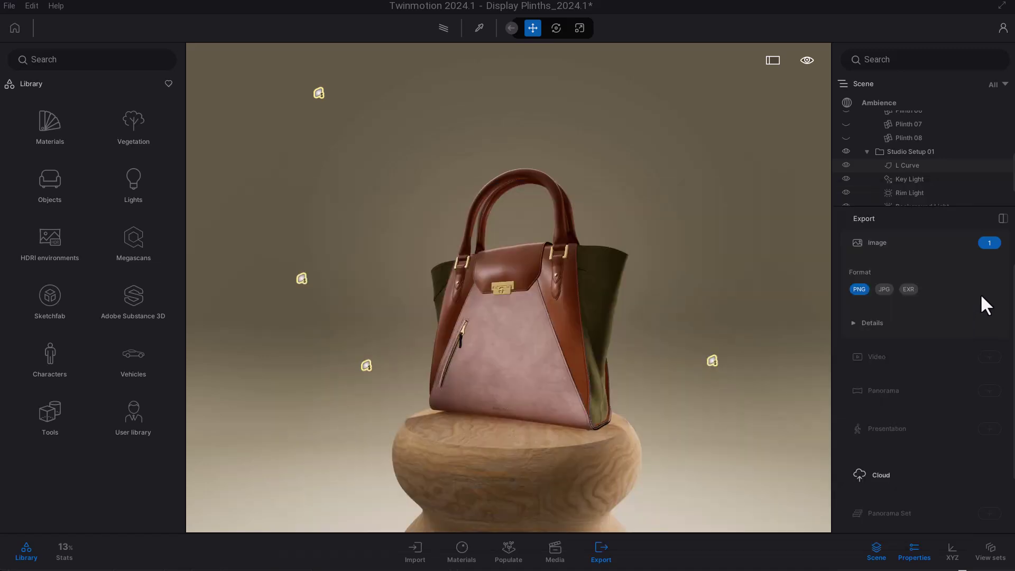
- Include render layers 1, 2 and 3 as masks in the PNG image export and start exporting
left_click(852, 322)
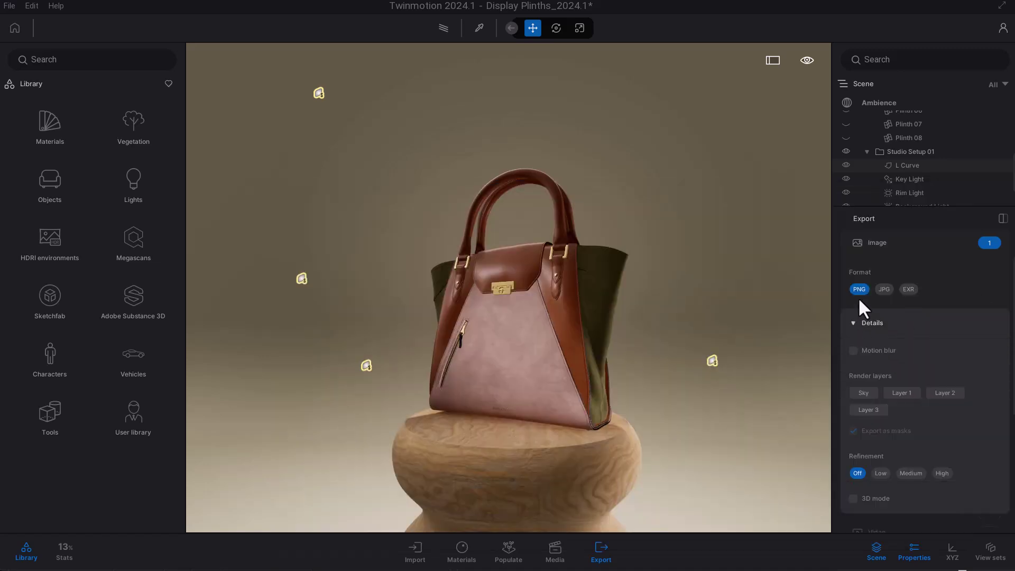
left_click(894, 396)
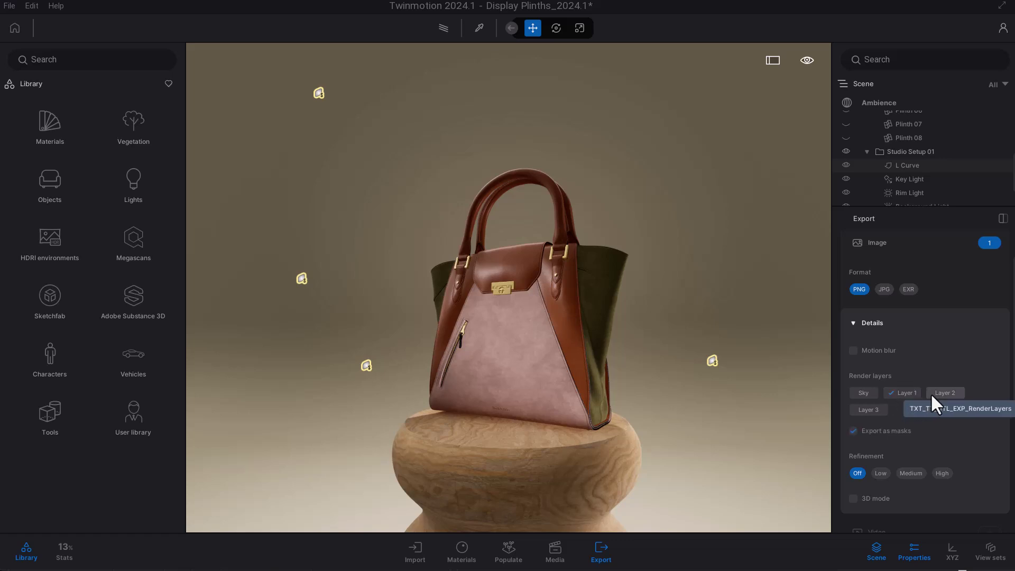
left_click(932, 393)
left_click(872, 408)
scroll(859, 446, "down", 1)
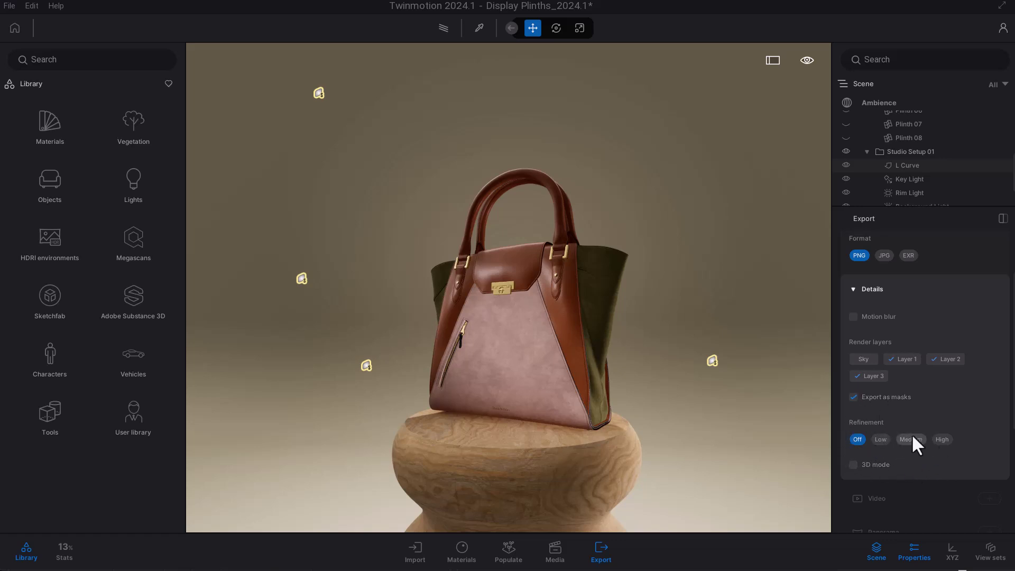
scroll(928, 429, "down", 6)
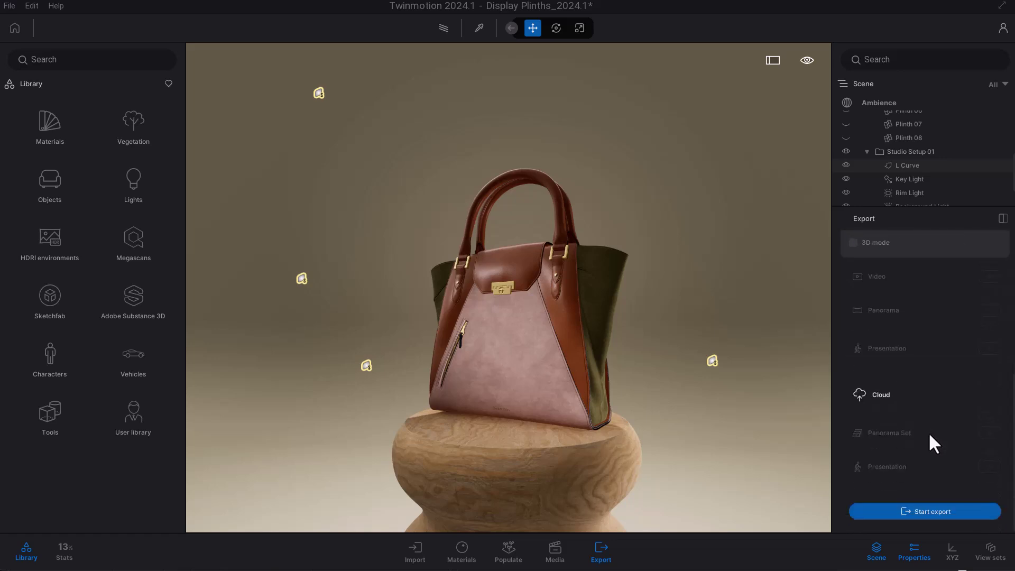
left_click(932, 512)
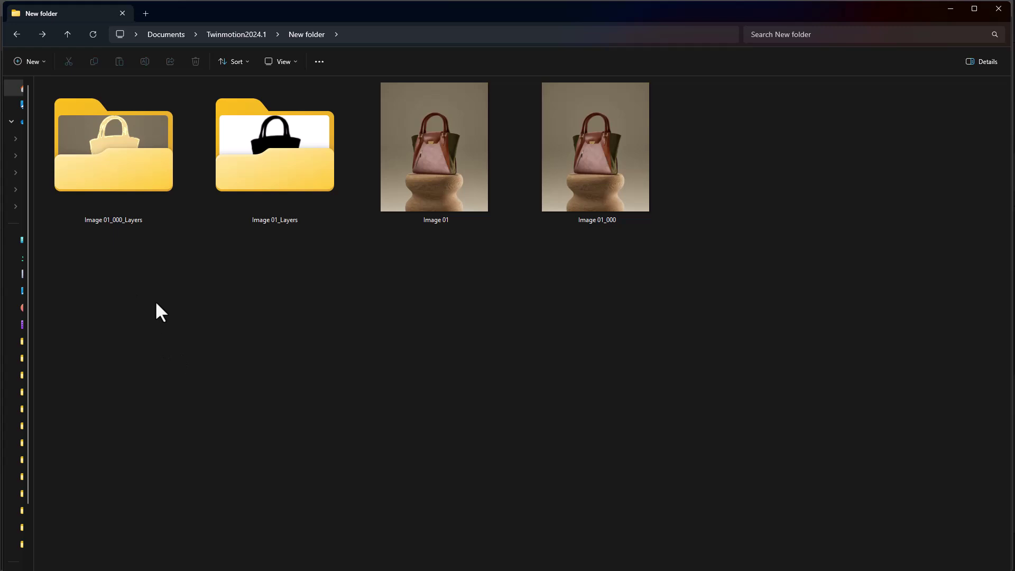
- In File Explorer, check the exported images and examine the black-and-white masks in the Image 01_Layers folder
left_click(252, 149)
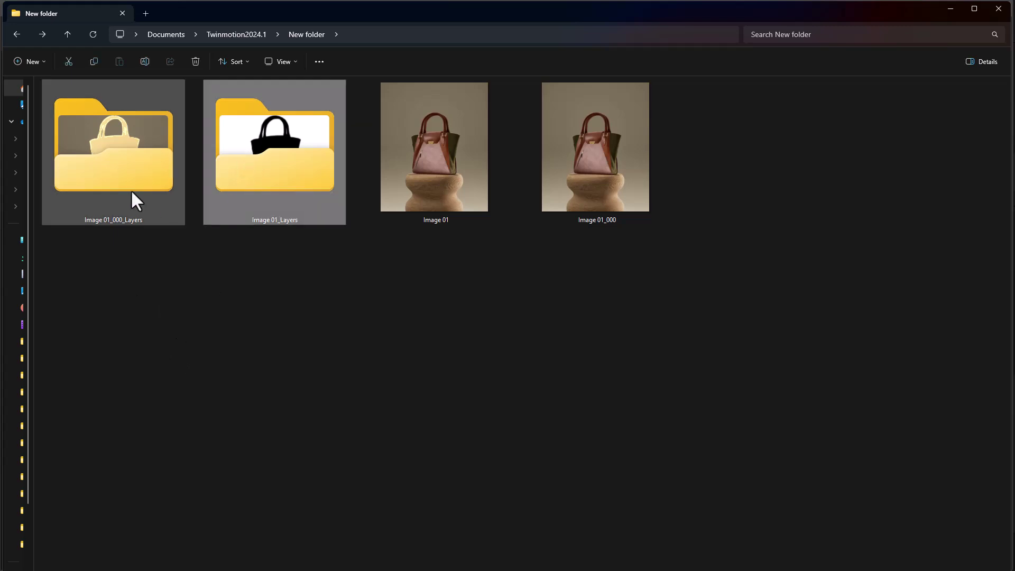
left_click(116, 170)
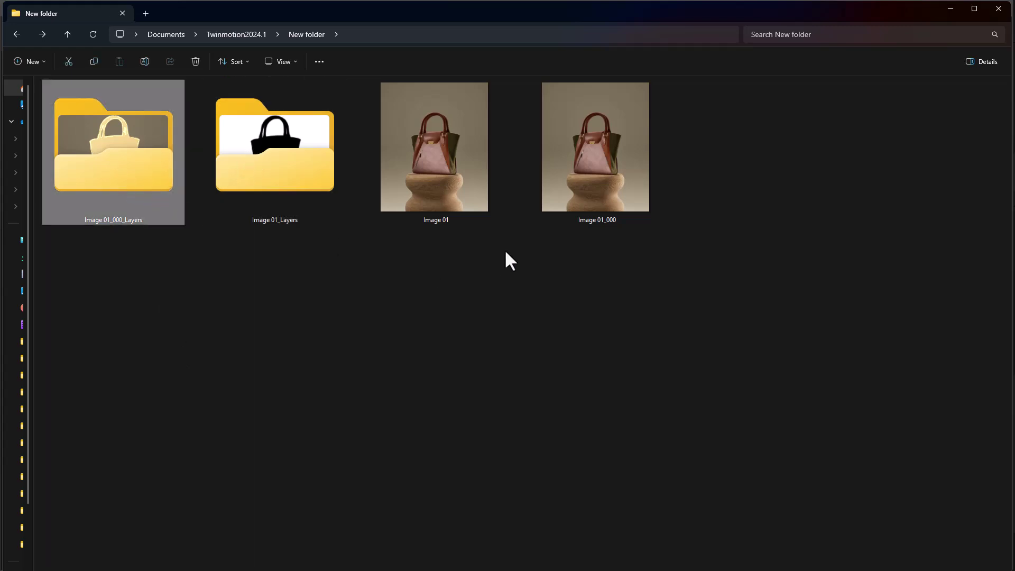
left_click(453, 199)
left_click(589, 205, "ctrl")
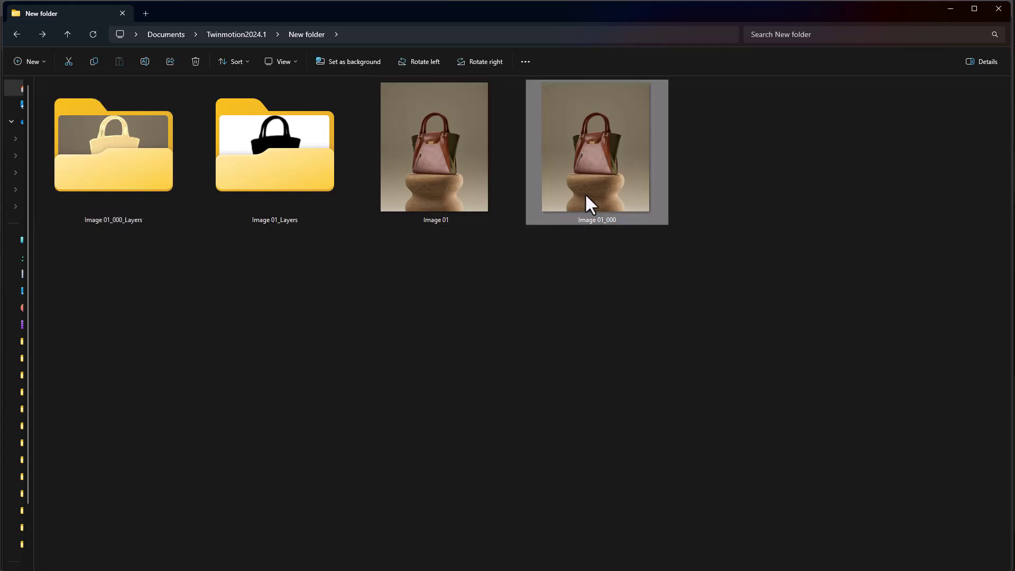
double_click(304, 167)
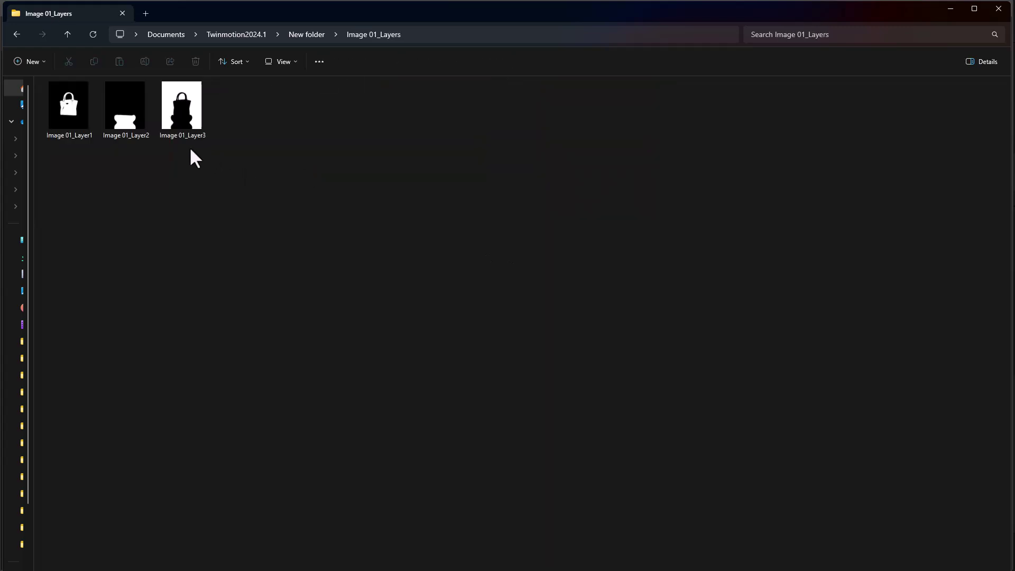
scroll(192, 148, "up", 2, "ctrl")
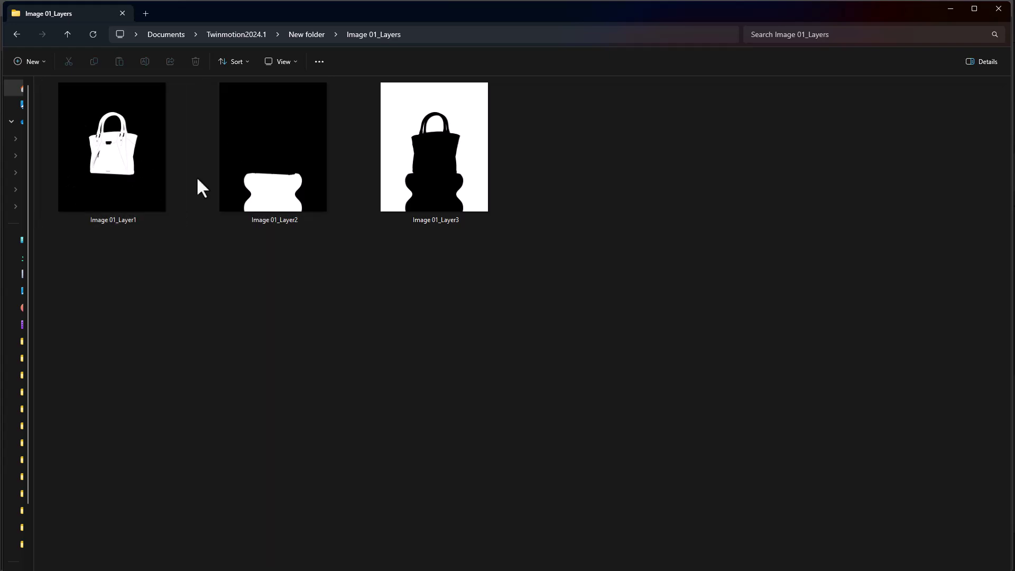
- Examine the separate colour layer images of the bag, plinth and backdrop in the Image 01_000_Layers folder
left_click(307, 35)
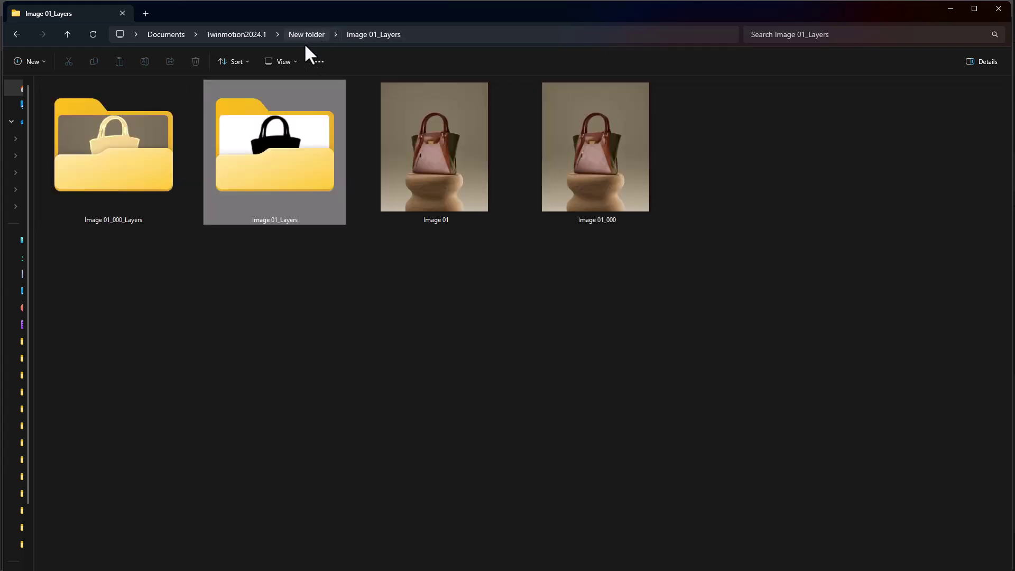
double_click(139, 181)
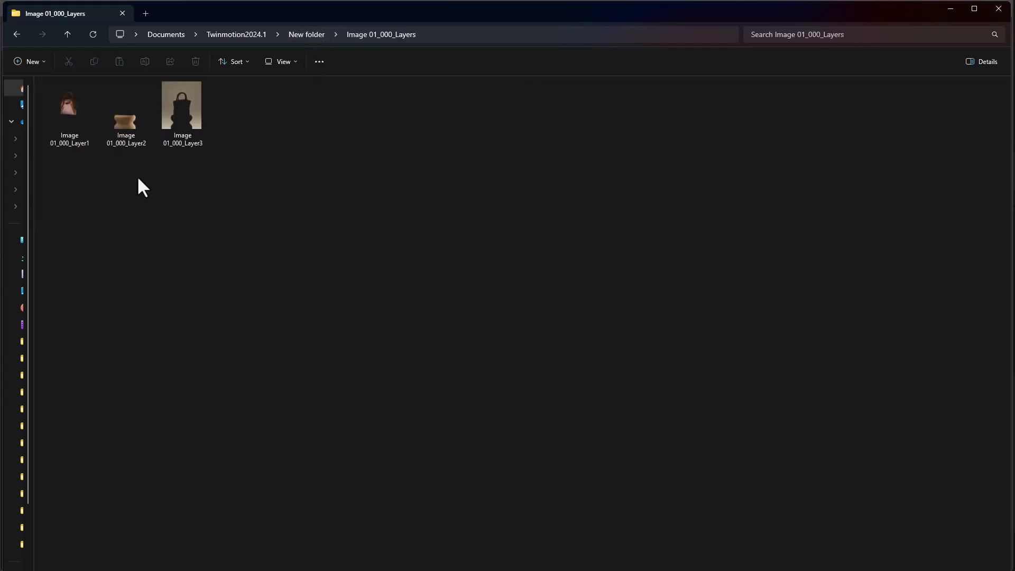
scroll(138, 177, "up", 3, "ctrl")
left_click(145, 164)
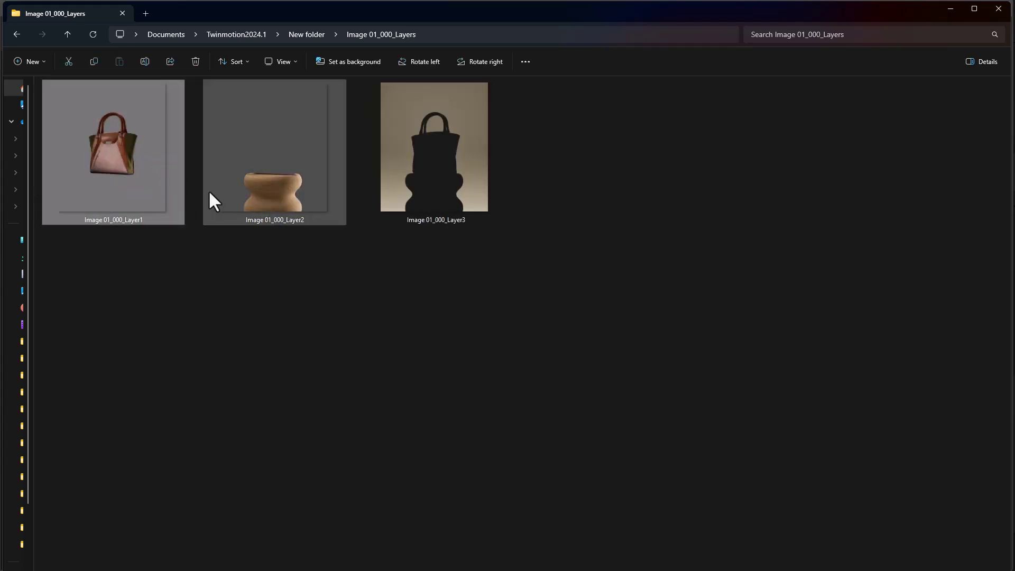
left_click(253, 195)
left_click(405, 186)
left_click(146, 204)
key("alt+Left")
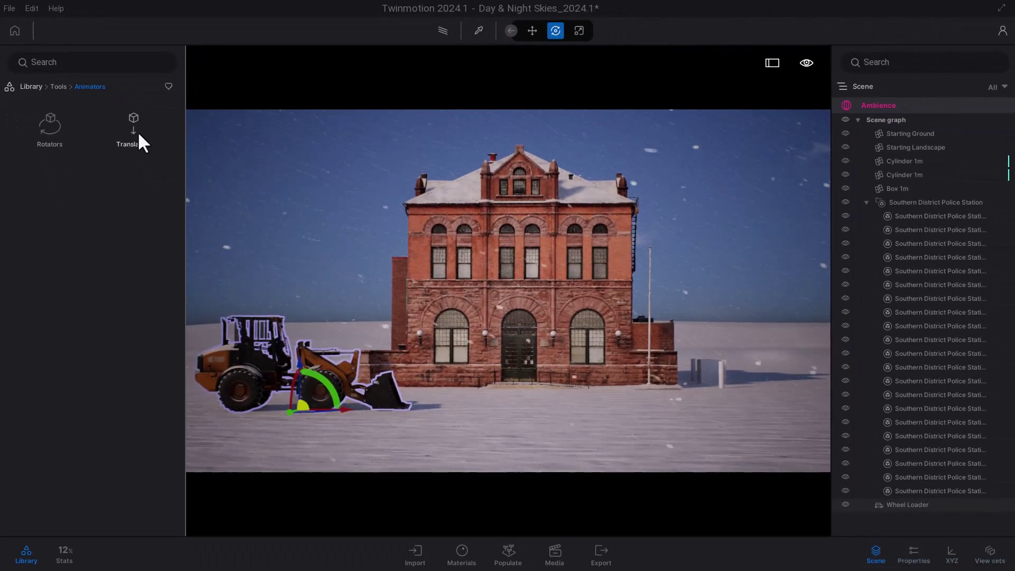
- Place a Translator on the snow before the police station with a distance of 1313.87 cm along the X axis
left_click(136, 129)
left_click_drag(27, 138, 558, 411)
left_click(919, 556)
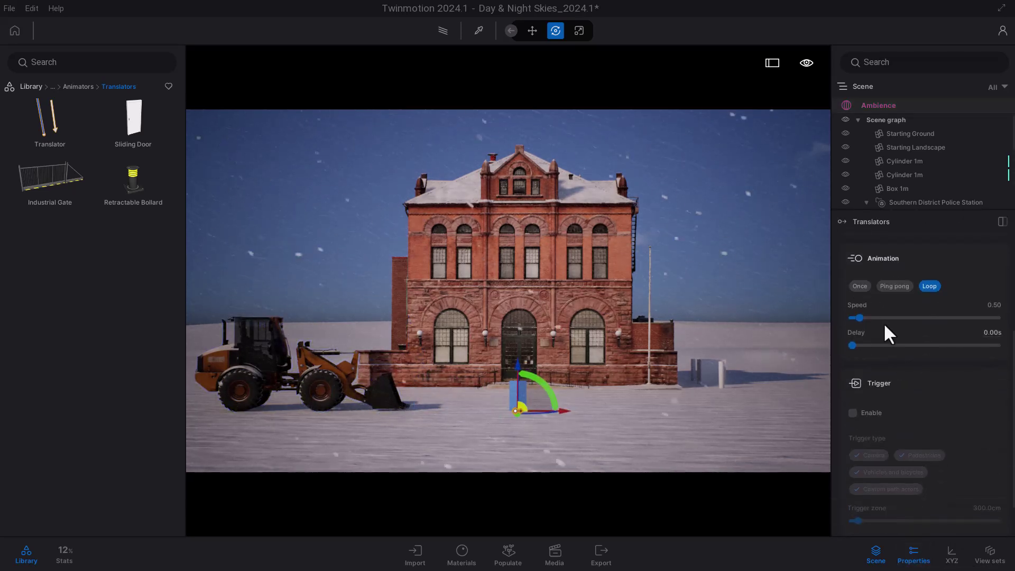
left_click_drag(878, 318, 875, 403)
left_click_drag(925, 265, 935, 264)
left_click(856, 302)
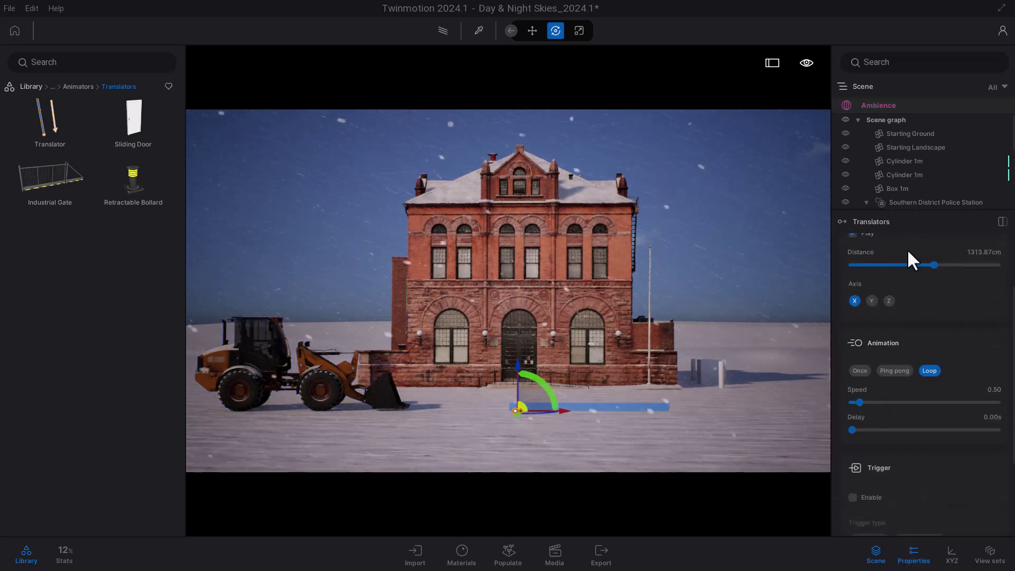
- Parent the Wheel Loader to the Translator and set the Translator's looping animation speed to 9.12
left_click_drag(895, 354, 895, 370)
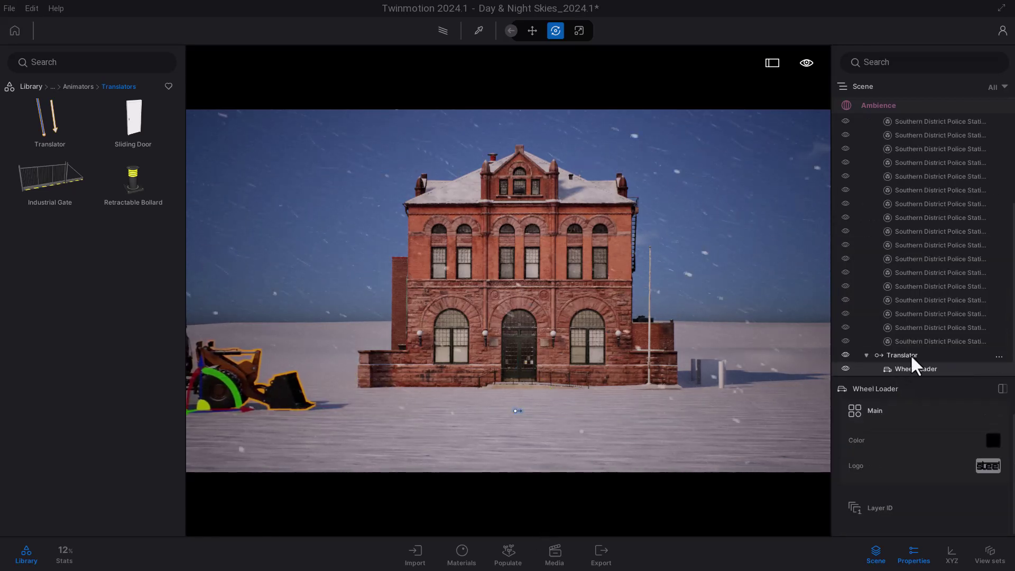
left_click(909, 354)
left_click_drag(860, 501, 984, 502)
scroll(931, 507, "up", 3)
scroll(930, 508, "down", 4)
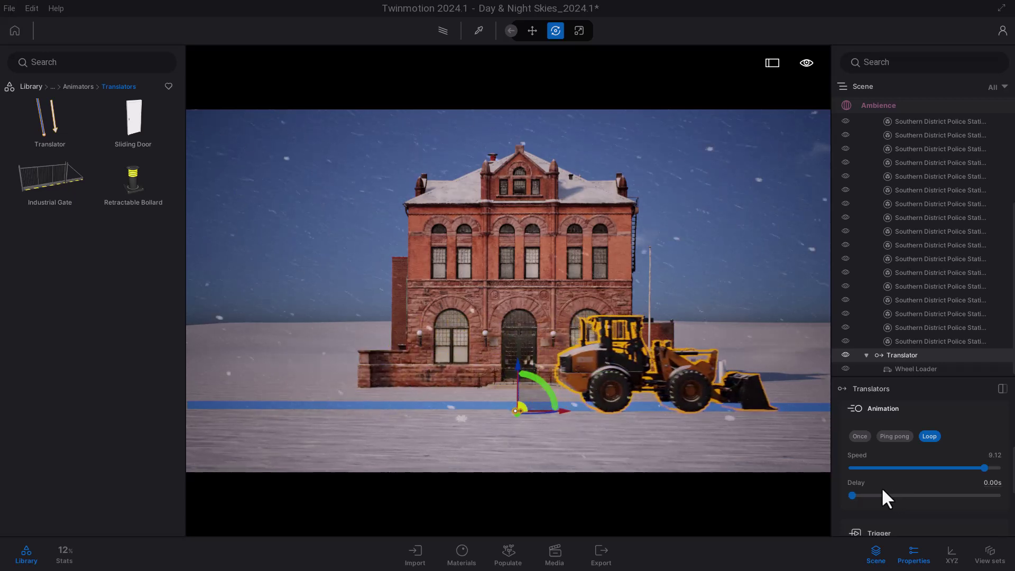
left_click(700, 239)
right_click_drag(700, 239, 663, 239)
middle_click_drag(663, 239, 618, 241)
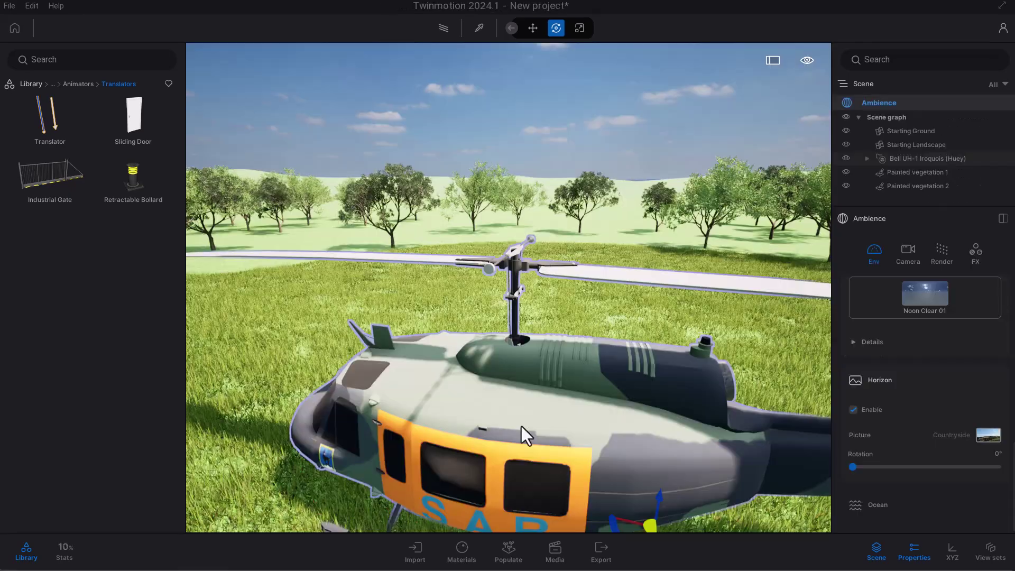
scroll(522, 431, "up", 5)
scroll(528, 366, "down", 5)
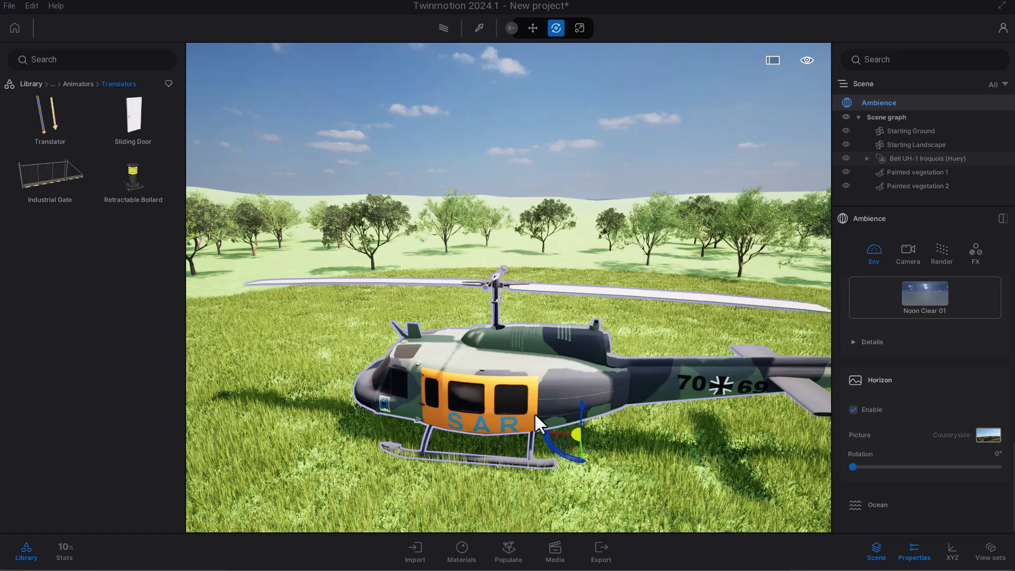
- Place a Rotator on the helicopter's main rotor mast and focus the view on it
left_click(83, 84)
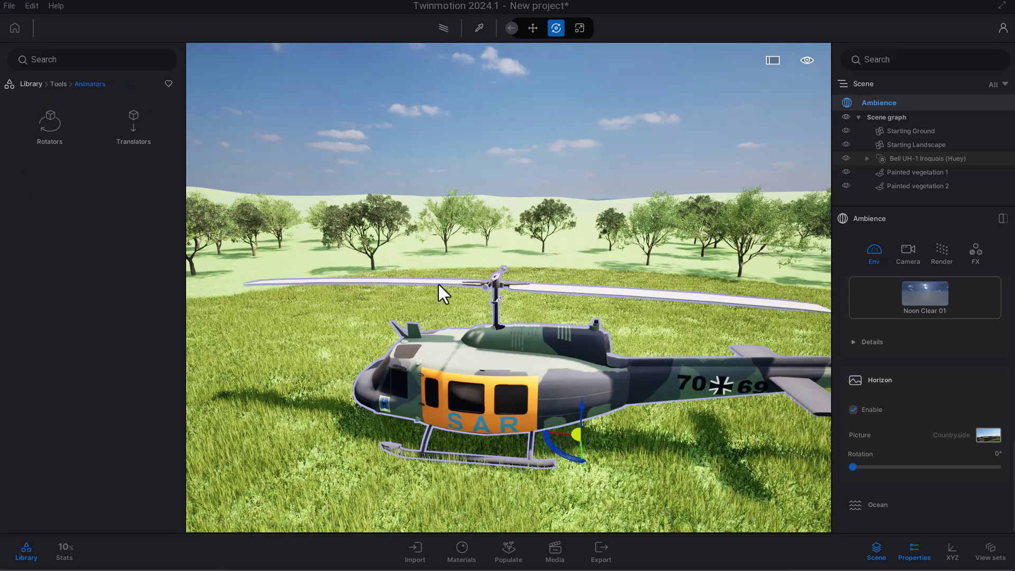
left_click(516, 284)
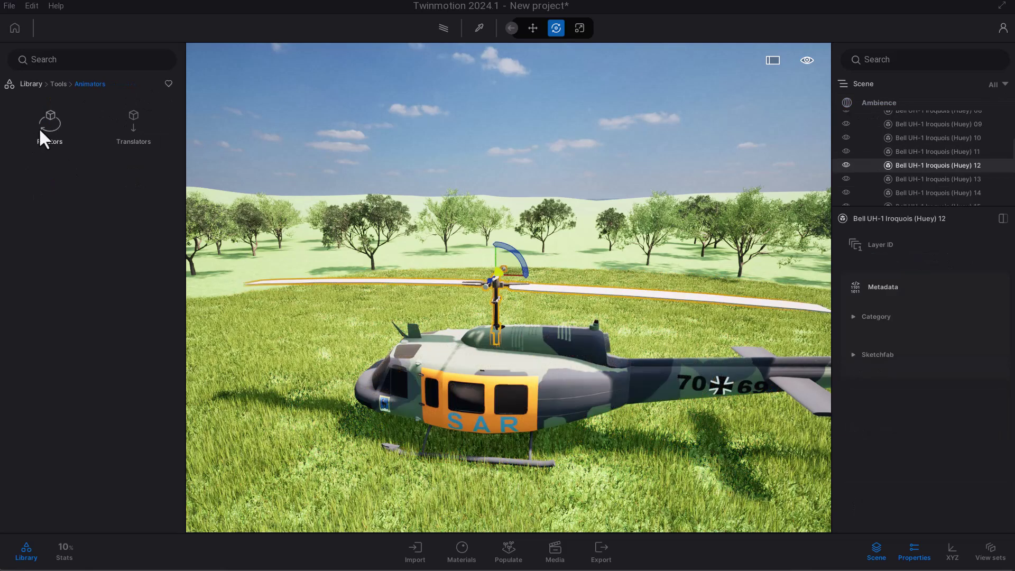
left_click(42, 129)
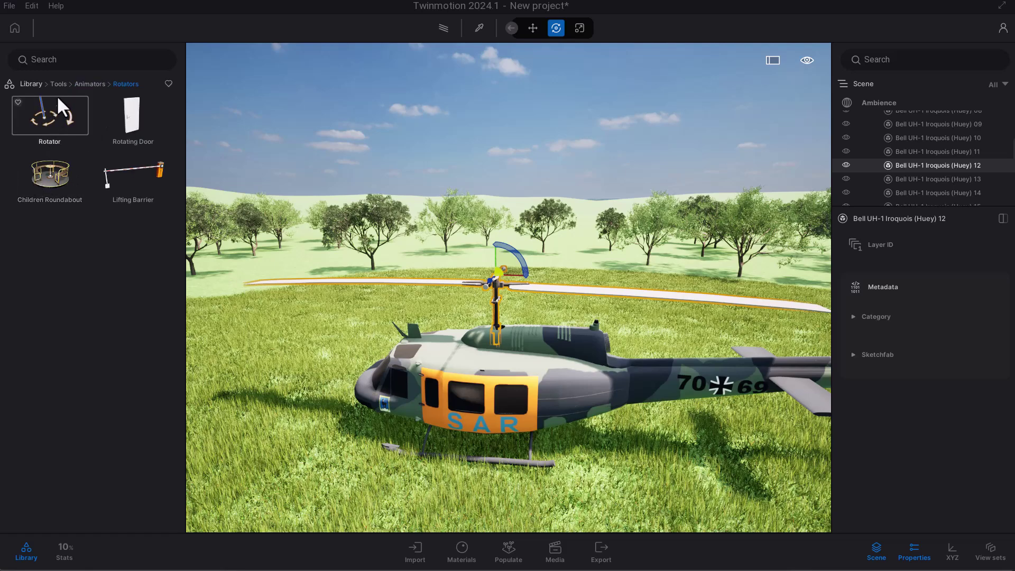
left_click_drag(49, 110, 948, 167)
scroll(947, 174, "down", 5)
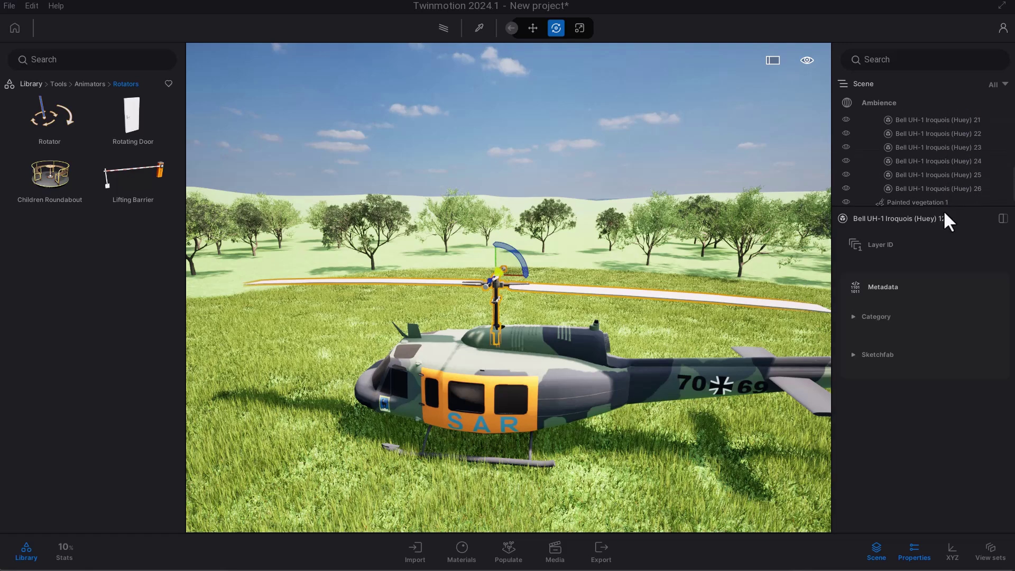
left_click_drag(944, 207, 941, 483)
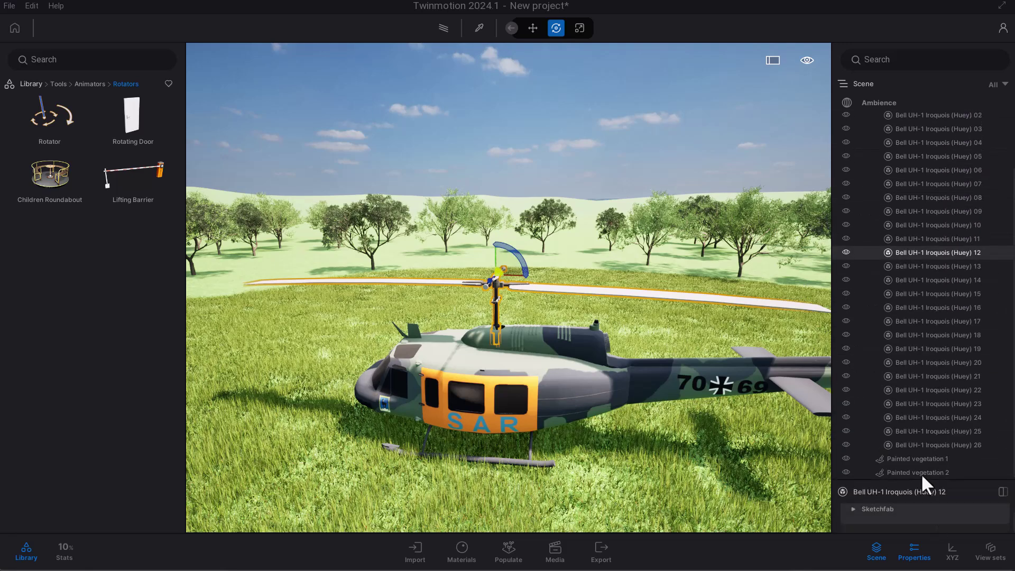
double_click(896, 471)
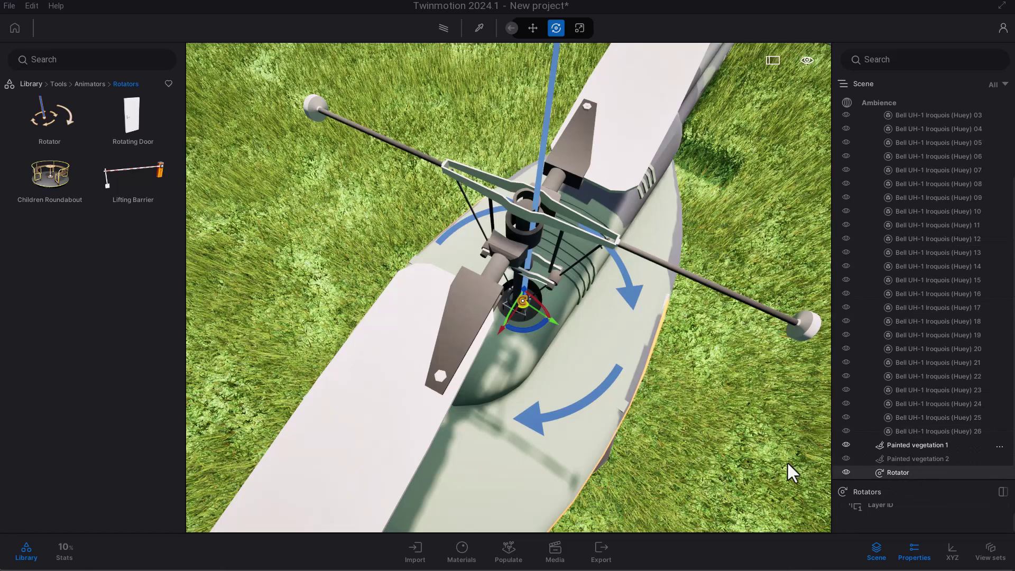
- Align the Rotator with the centre of the helicopter's main rotor mast
left_click_drag(555, 325, 548, 321)
middle_click_drag(555, 350, 505, 436, "shift")
scroll(518, 328, "up", 3)
left_click_drag(513, 412, 522, 367)
- Move the Rotator into the Bell UH-1 Iroquois (Huey) group and parent the main rotor mesh, Huey 12, to it
left_click(512, 357)
left_click(516, 363)
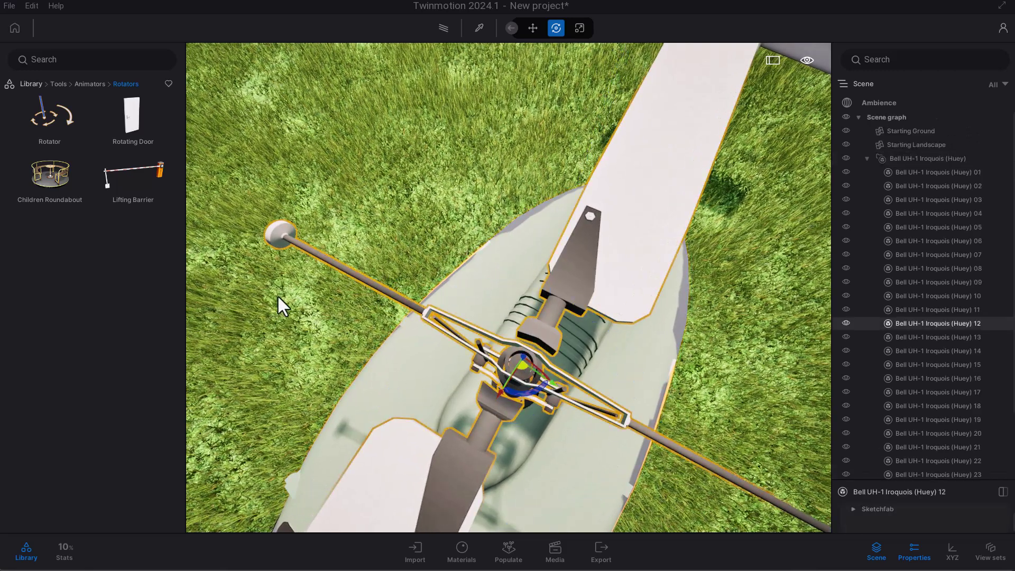
mouse_move(533, 392)
left_mouse_down()
mouse_move(468, 386)
mouse_move(545, 394)
left_mouse_up()
scroll(913, 419, "down", 1)
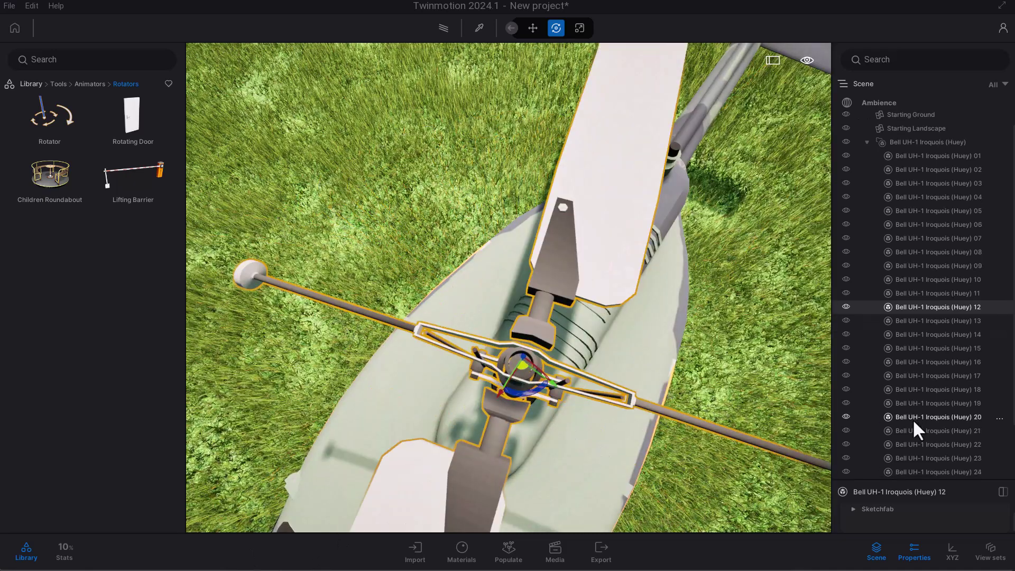
scroll(912, 419, "down", 5)
left_click_drag(889, 471, 917, 233)
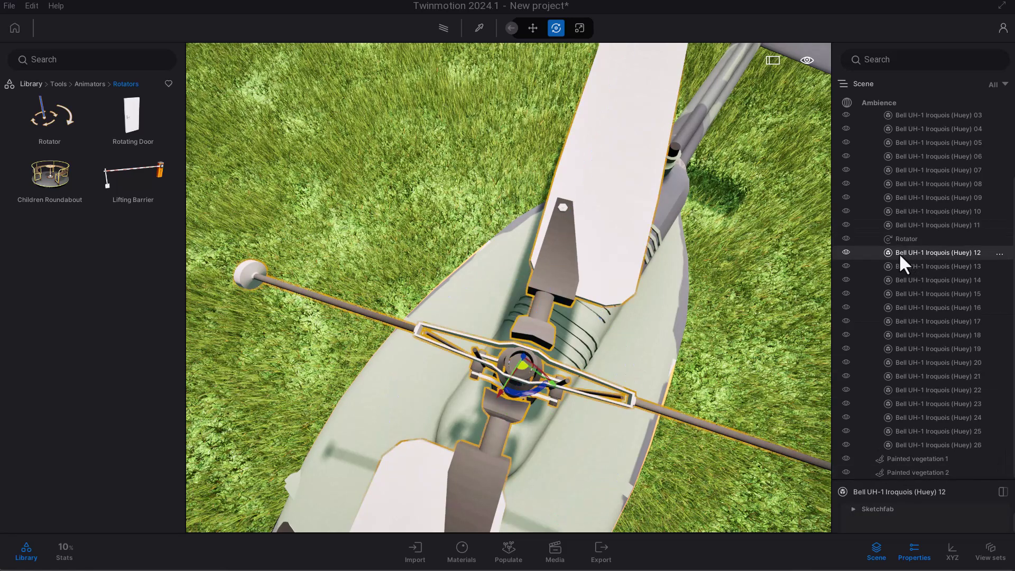
mouse_move(899, 251)
left_mouse_down()
mouse_move(918, 243)
mouse_move(906, 239)
left_mouse_up()
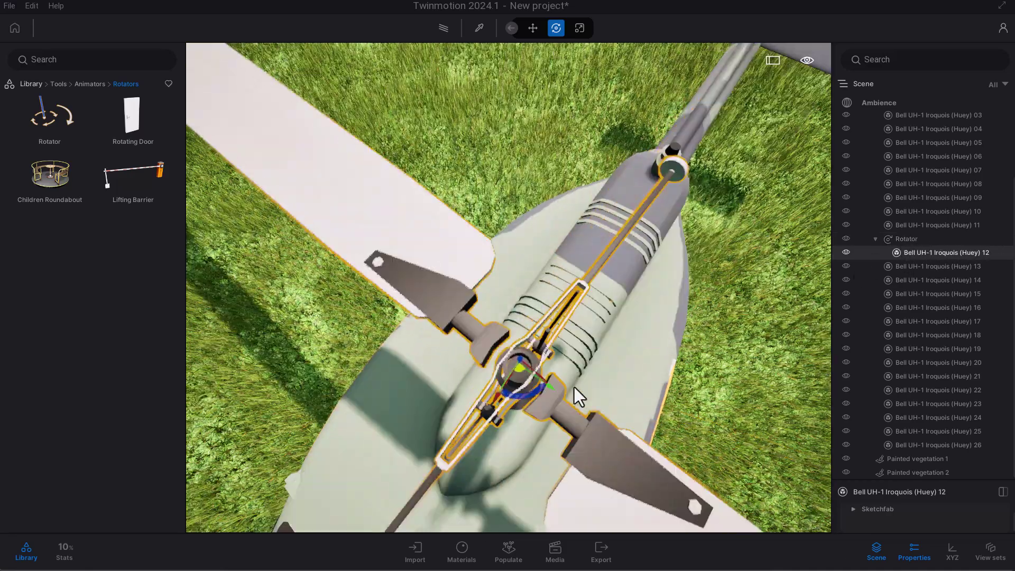
- Select the Rotator in the scene hierarchy and set its looping animation speed to 0.40
scroll(574, 387, "down", 3)
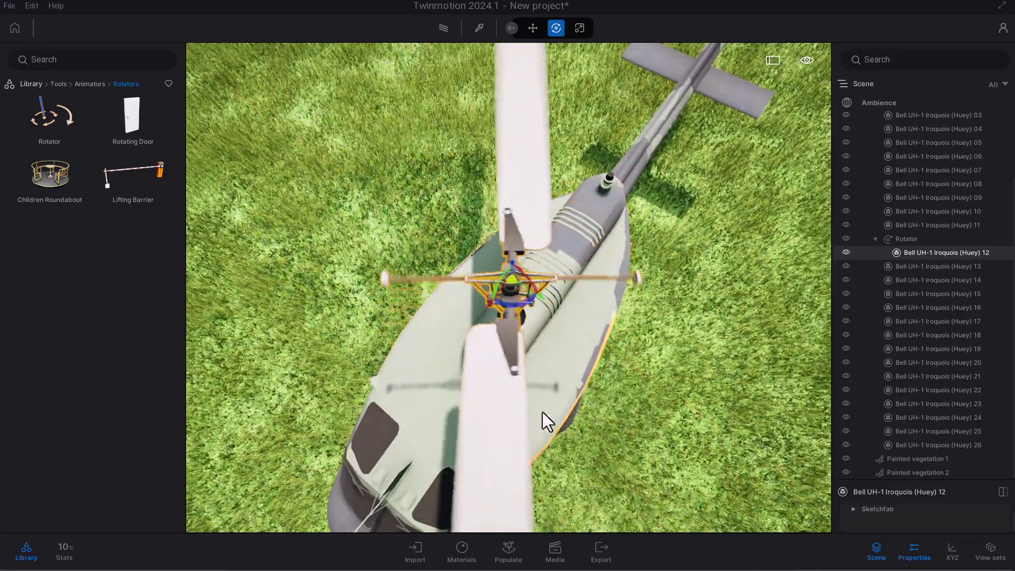
right_click_drag(544, 412, 726, 361)
left_click_drag(911, 480, 911, 302)
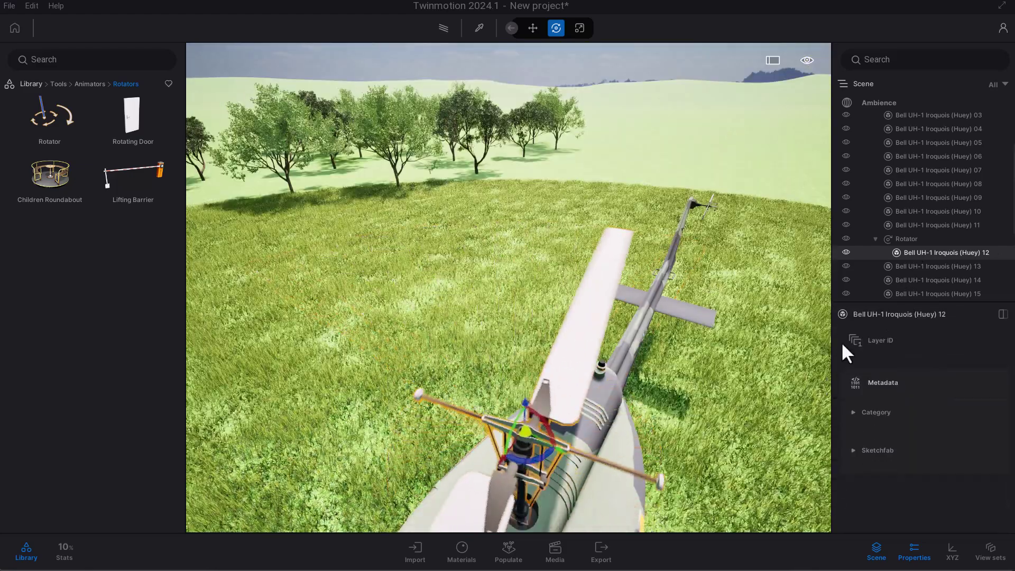
left_click(908, 239)
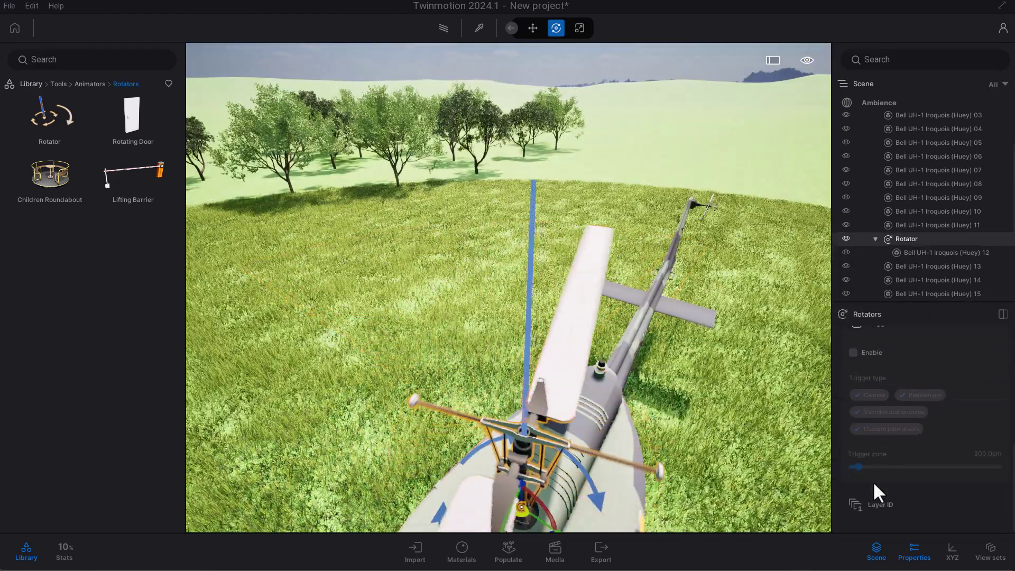
scroll(877, 458, "up", 4)
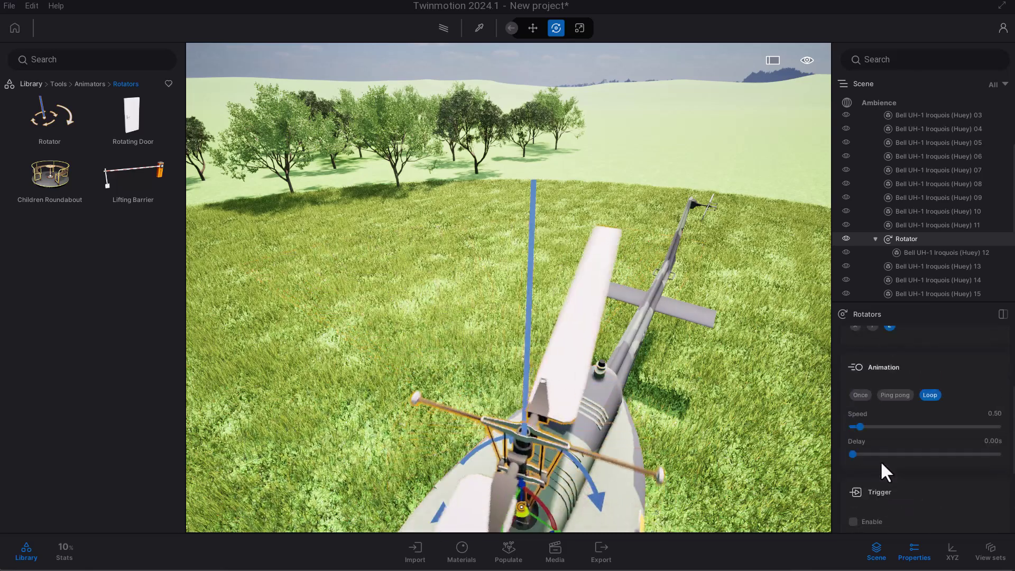
scroll(882, 459, "down", 2)
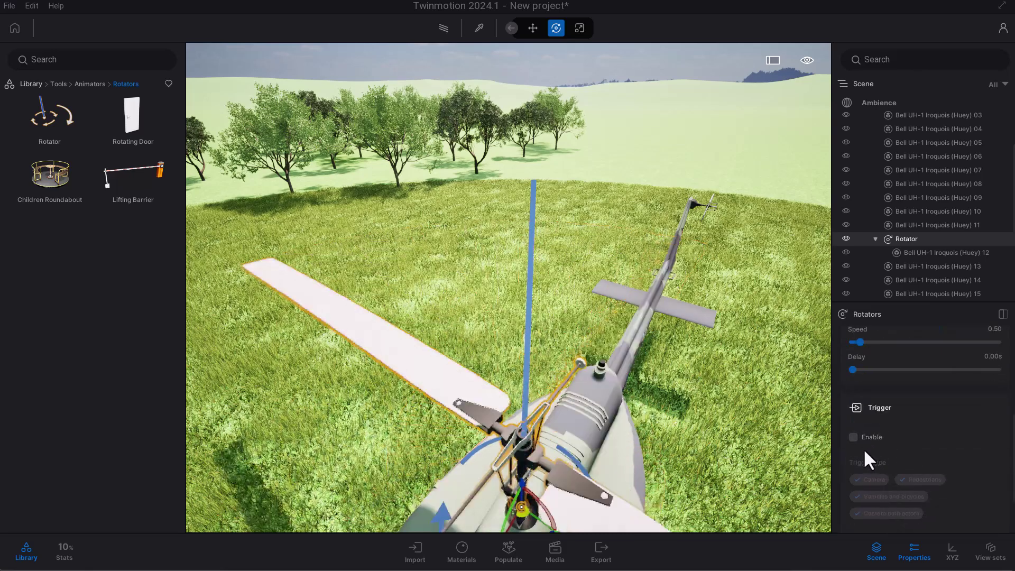
scroll(862, 449, "up", 2)
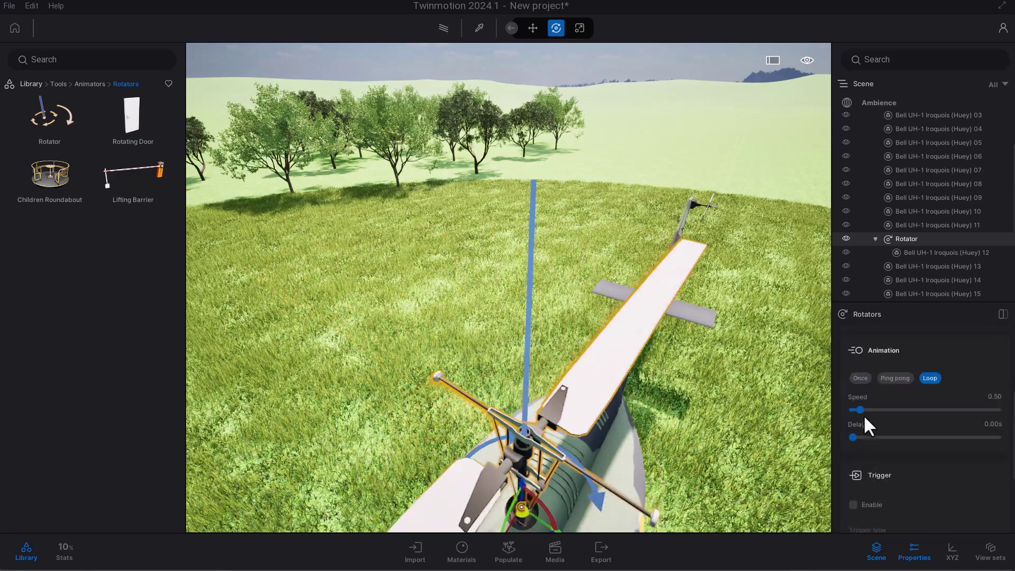
mouse_move(860, 410)
left_mouse_down()
mouse_move(862, 424)
mouse_move(868, 409)
mouse_move(894, 408)
mouse_move(858, 412)
left_mouse_up()
- Set the Rotator's angle to 360° and its looping animation speed to 3.47
scroll(900, 409, "up", 2)
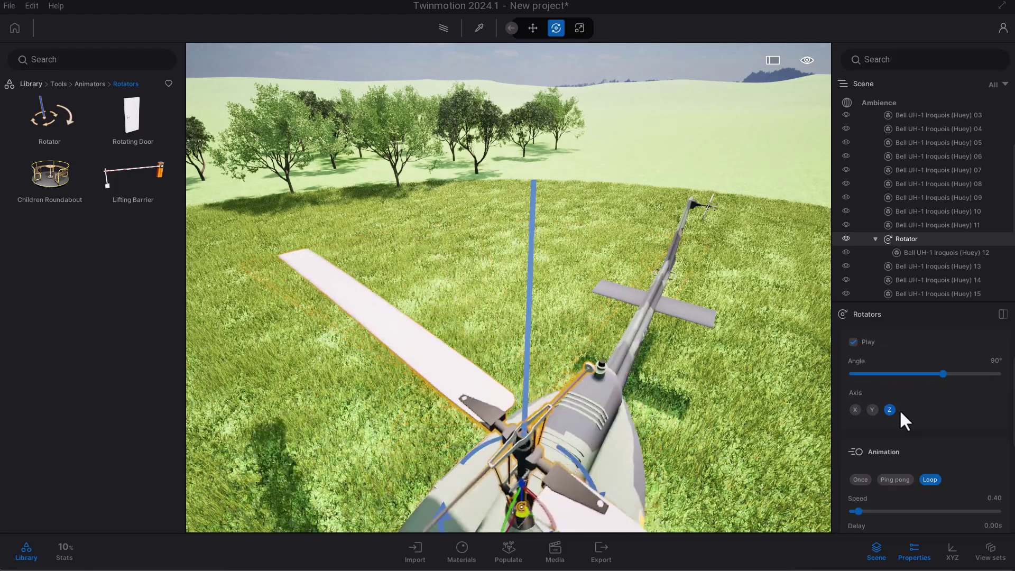
left_click_drag(943, 373, 1002, 373)
scroll(959, 448, "down", 1)
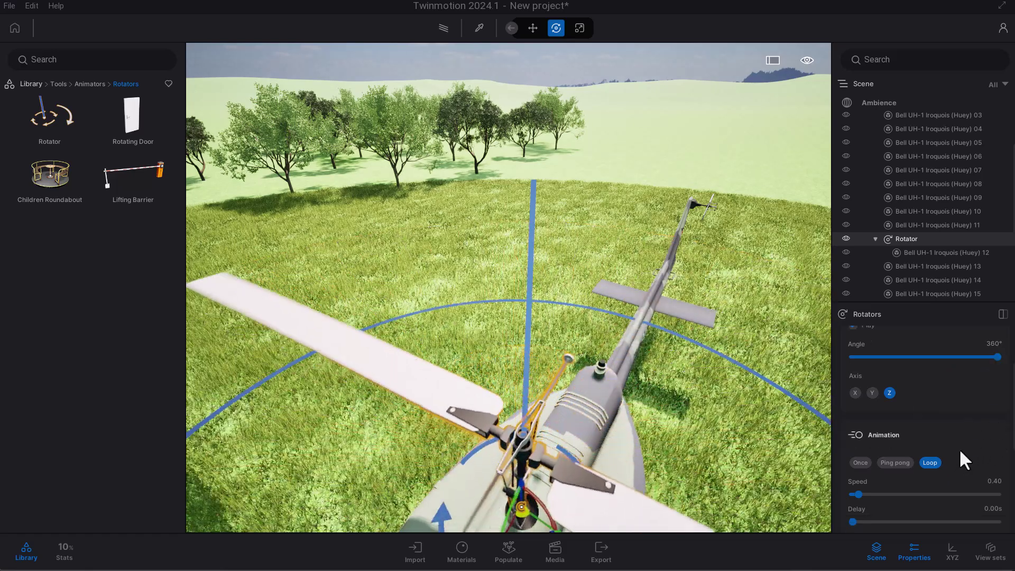
scroll(959, 448, "down", 2)
left_click_drag(860, 444, 903, 444)
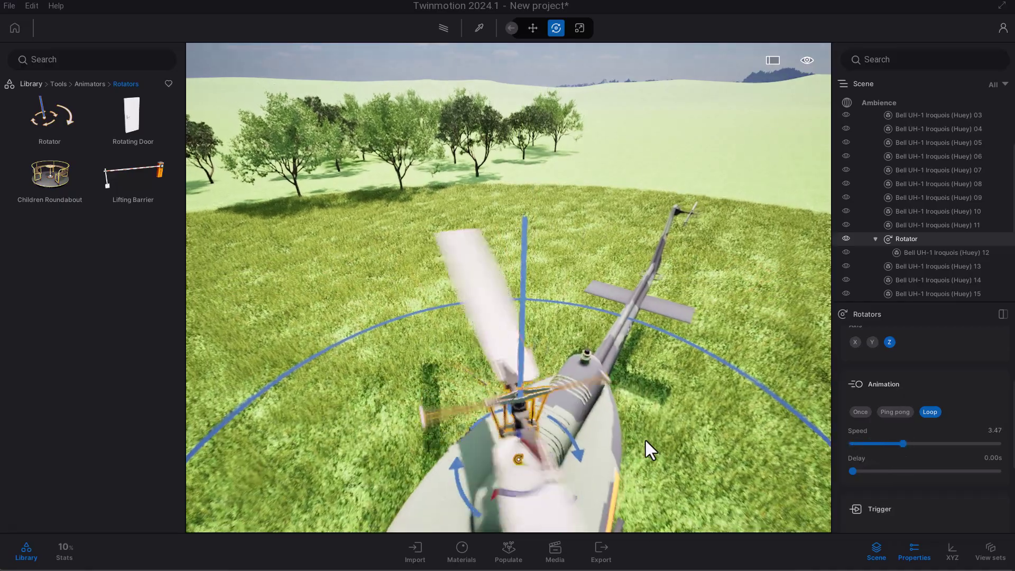
scroll(646, 442, "down", 3)
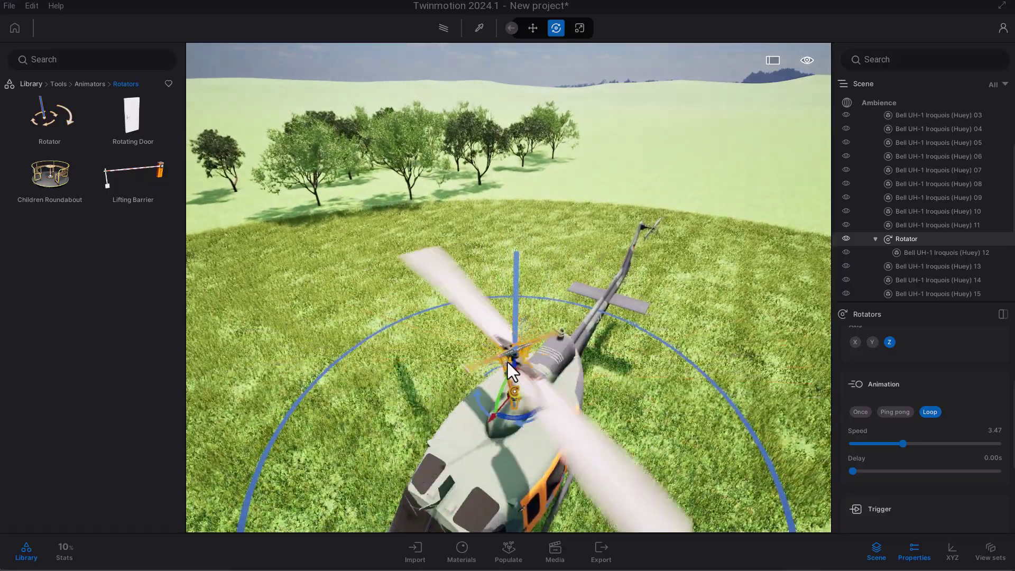
- Place a Translator on the grass beside the helicopter's nose and parent the Bell UH-1 Iroquois (Huey) group to it
left_click(88, 84)
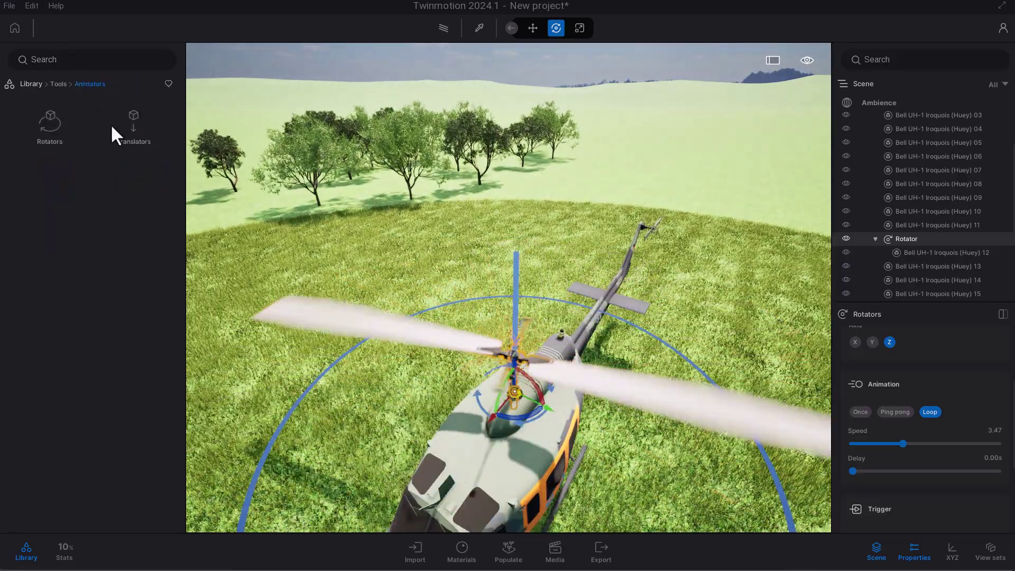
left_click(127, 131)
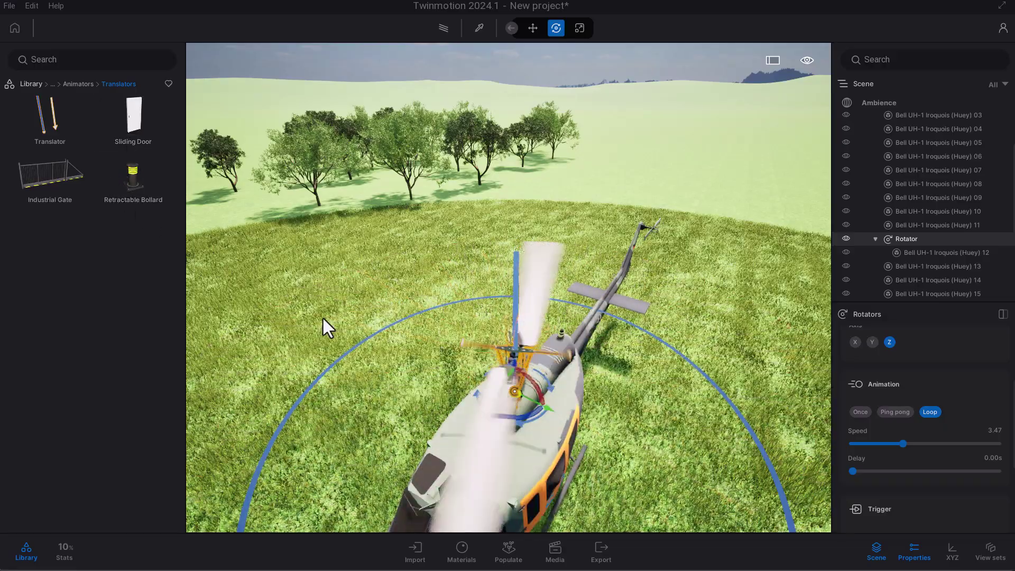
scroll(866, 162, "up", 3)
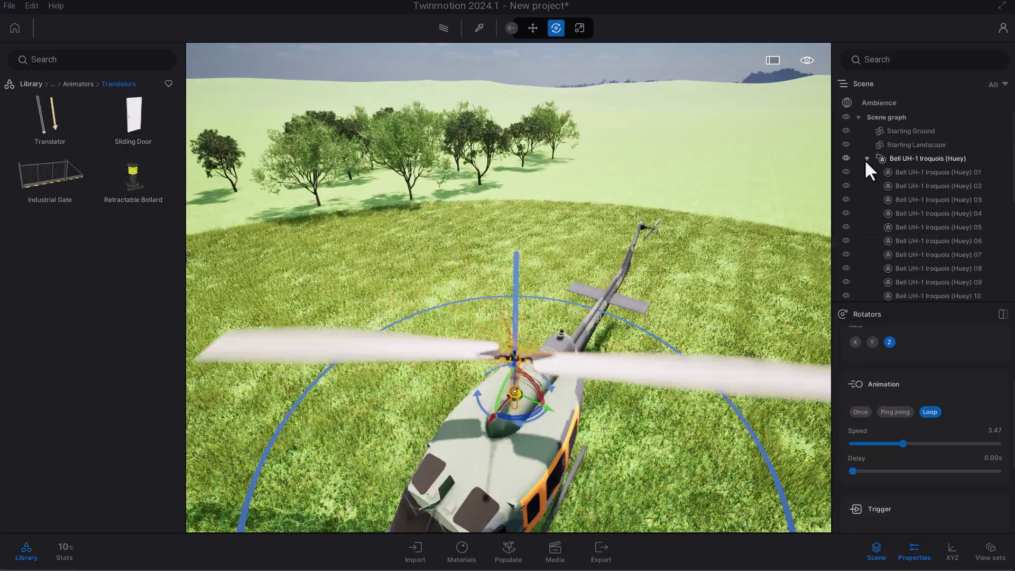
left_click(867, 159)
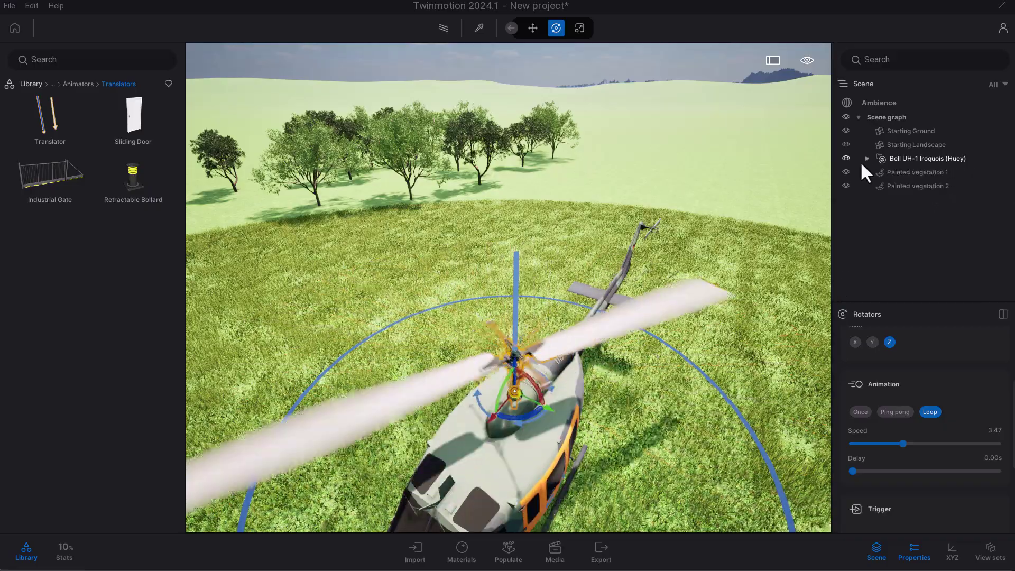
left_click_drag(36, 124, 383, 469)
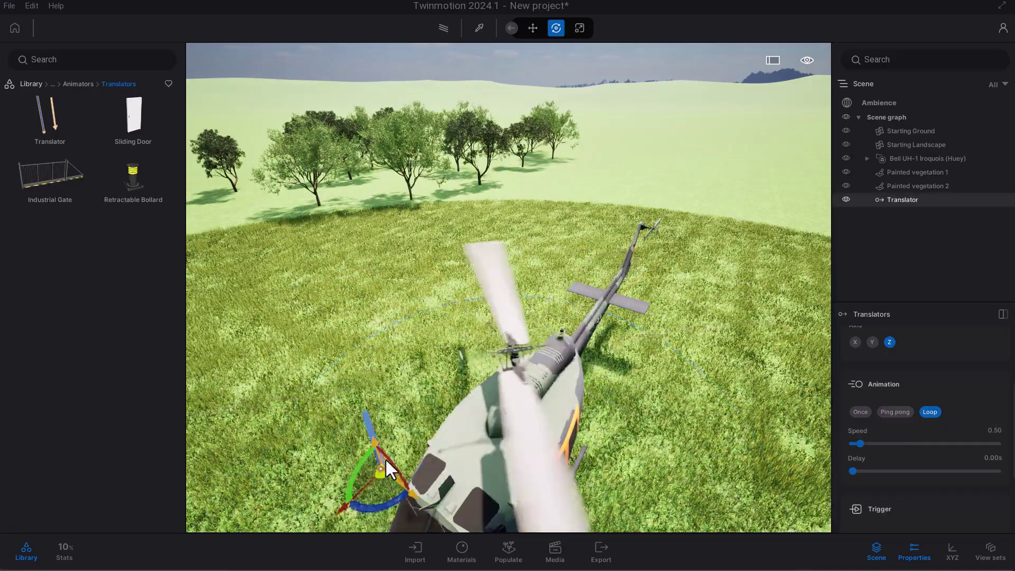
left_click(909, 157)
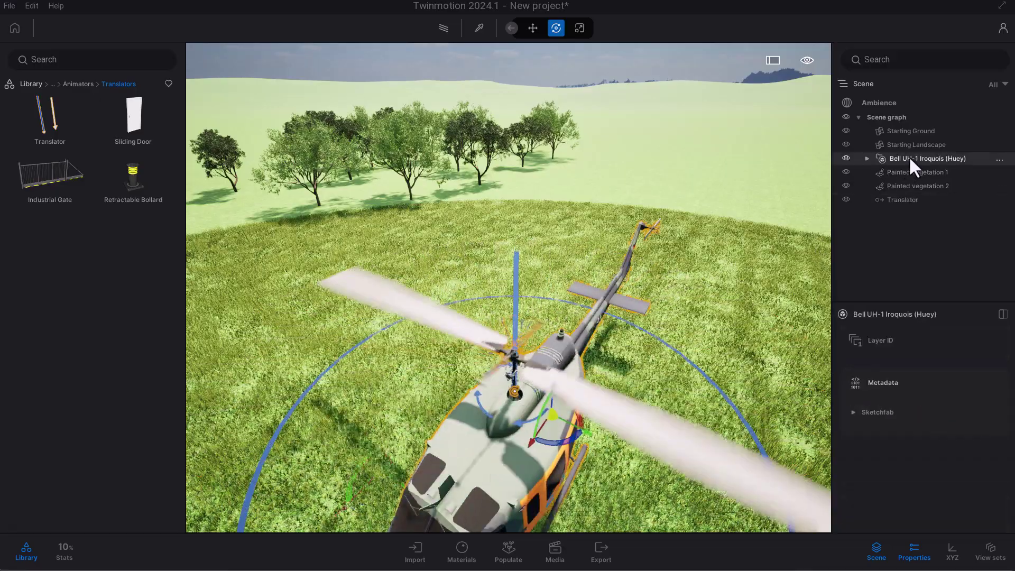
left_click_drag(909, 157, 902, 201)
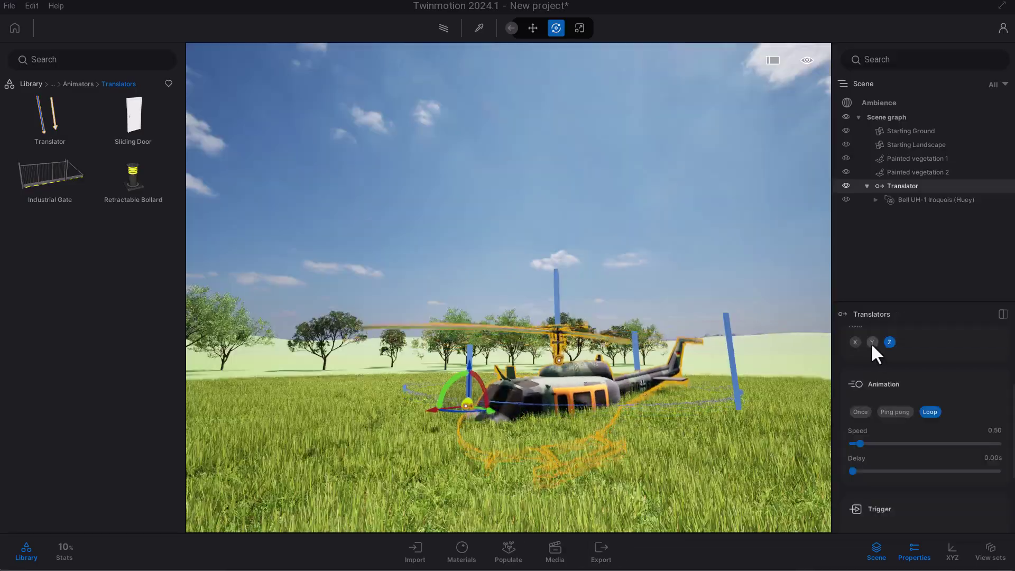
- Try the X, Z and Y axes for the Translator's movement, ending on X
left_click(855, 341)
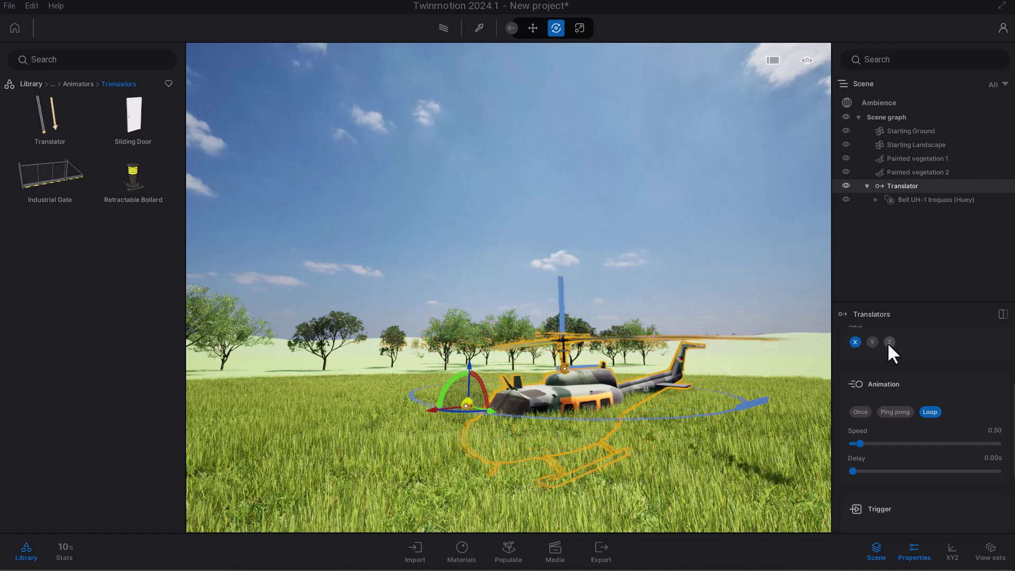
left_click(889, 341)
left_click(871, 342)
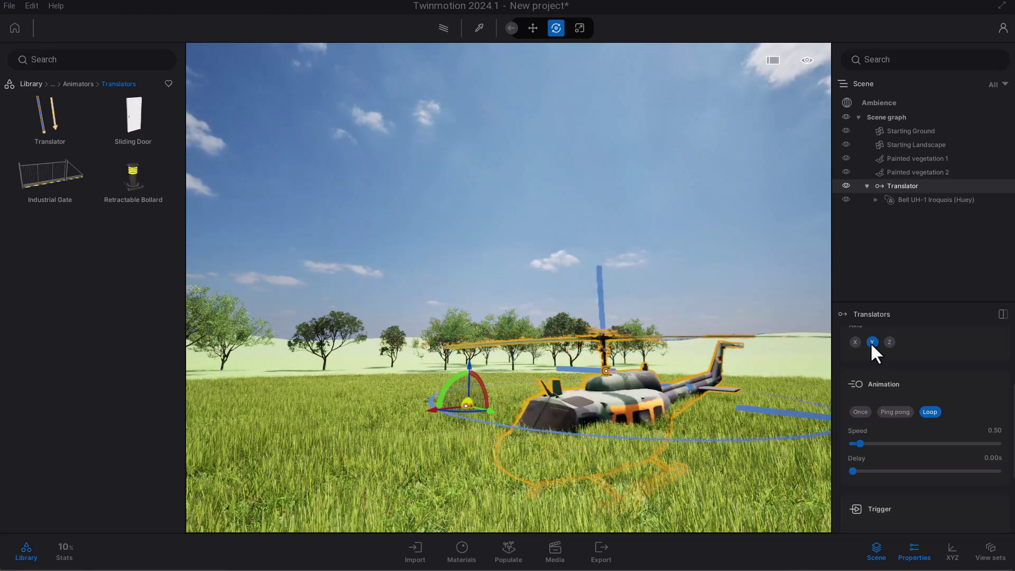
left_click(855, 342)
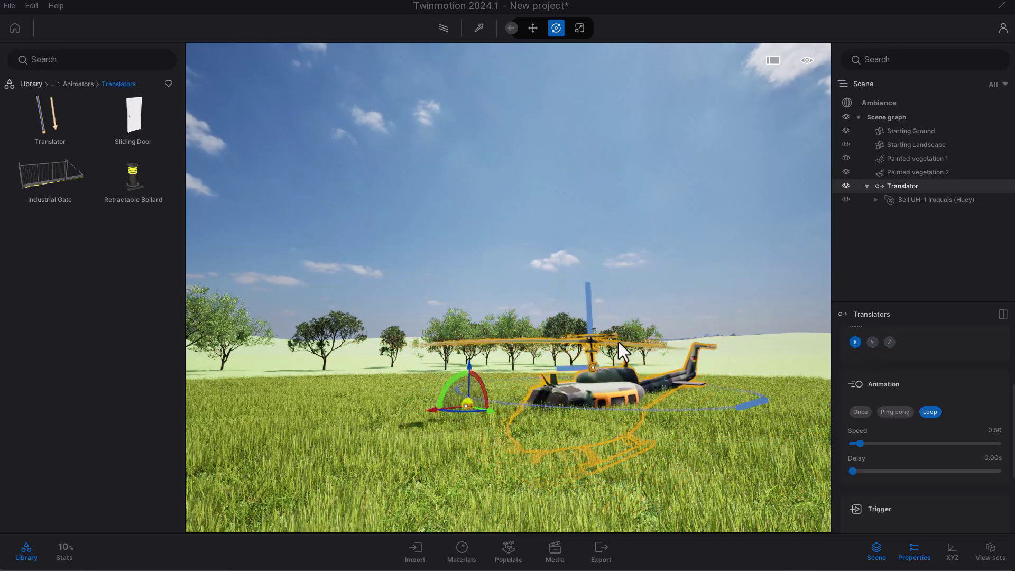
- Raise the Translator until the helicopter's skids clear the grass, and set its movement axis to Z
left_click_drag(469, 368, 464, 319)
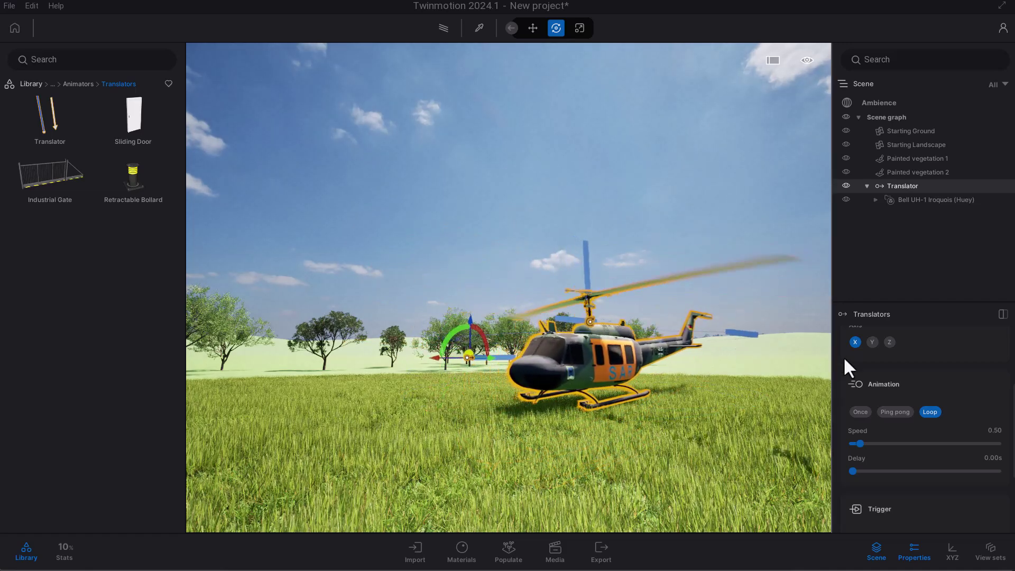
left_click(888, 342)
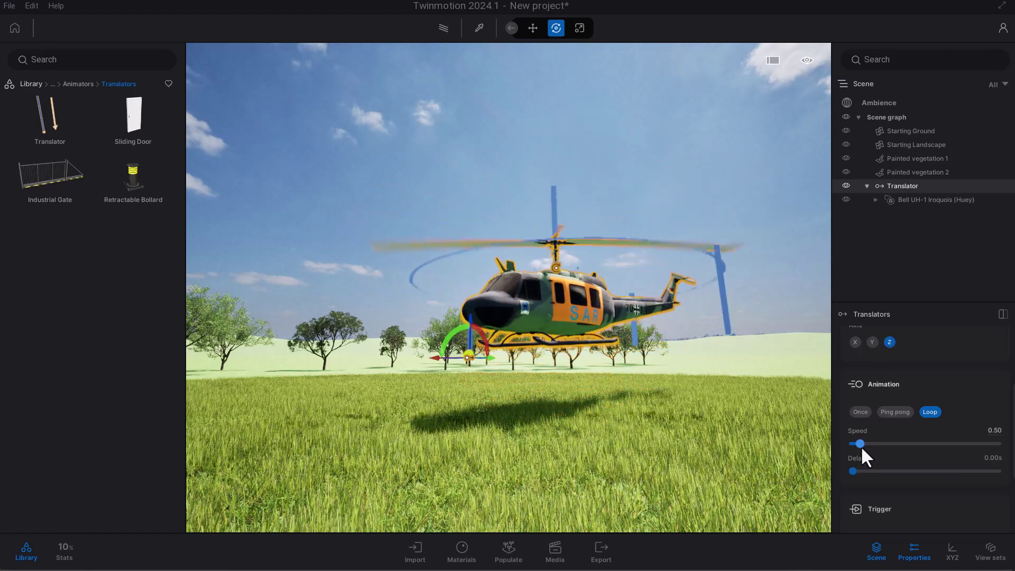
scroll(877, 468, "down", 2)
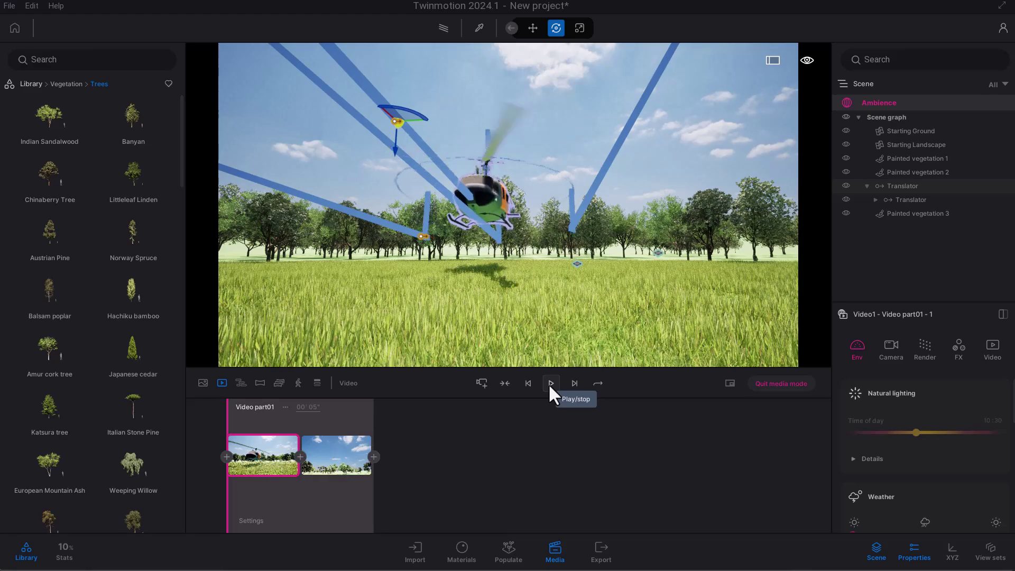
- Play Video part01 to preview the helicopter's animated flight
left_click(549, 384)
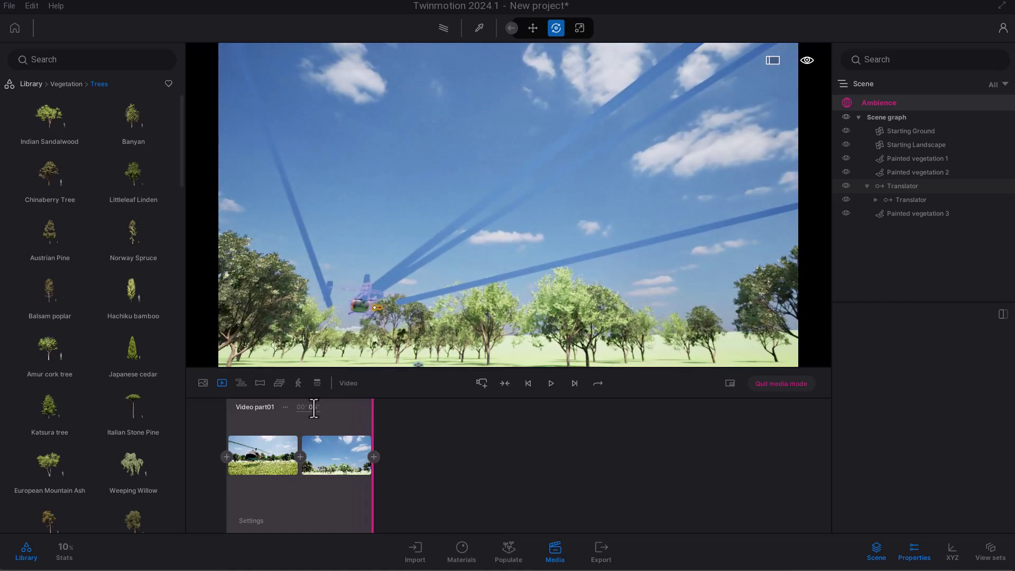
- Set the duration of Video part01 to 3 seconds and reopen Video1 from the media list
double_click(315, 407)
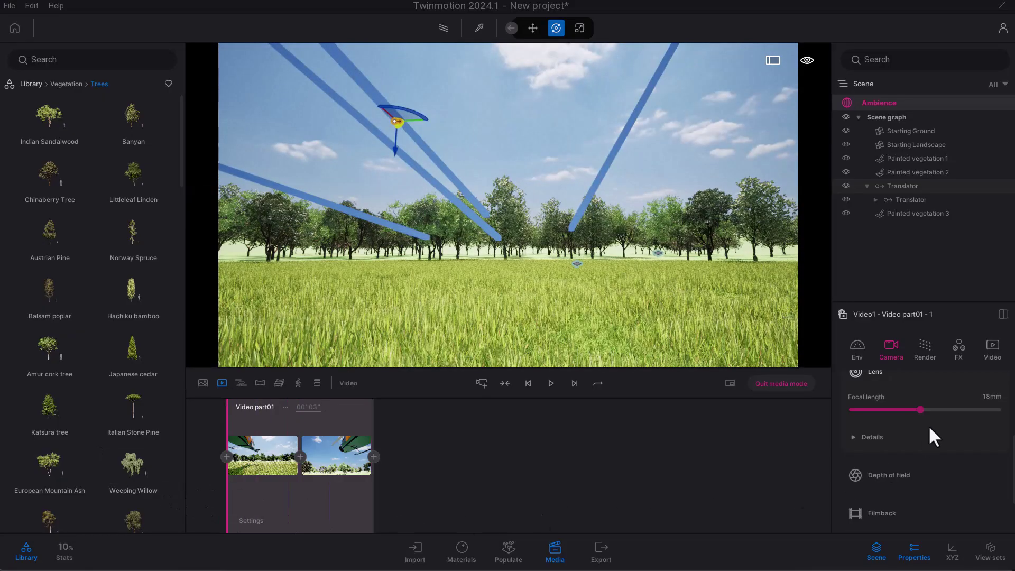
scroll(871, 427, "up", 3)
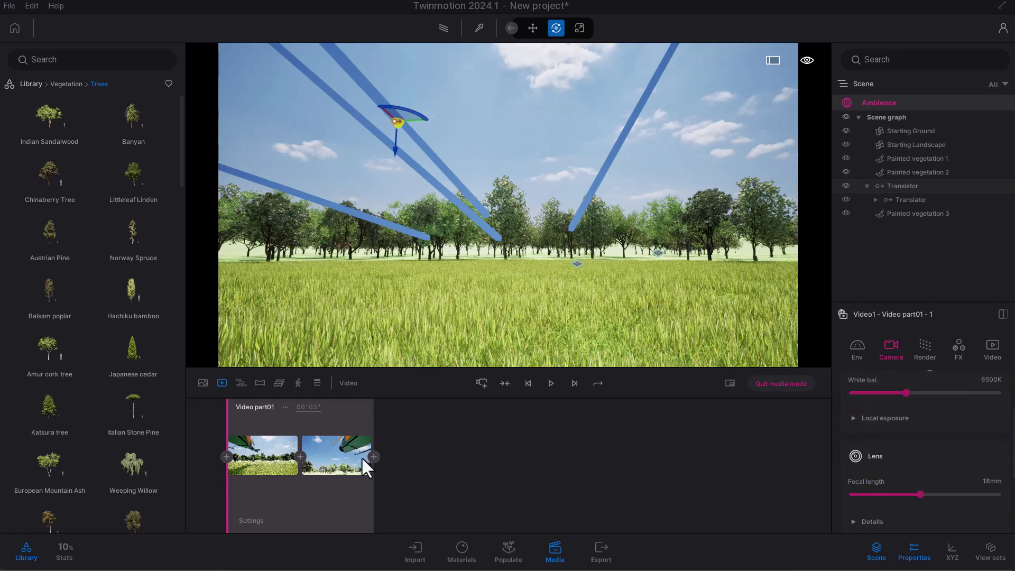
left_click(201, 382)
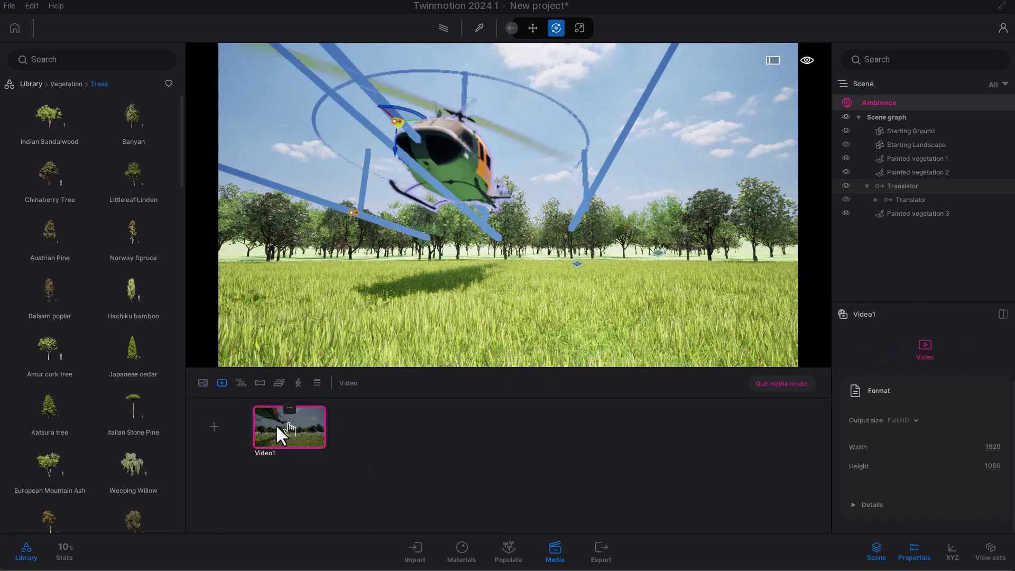
double_click(275, 426)
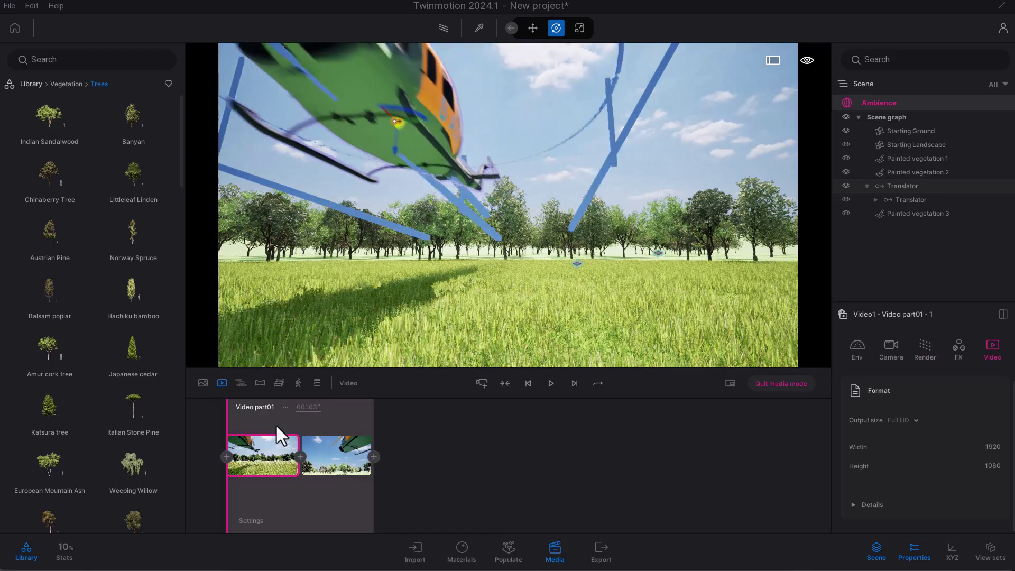
- Enable Filmback in the camera settings of Video part01's first keyframe and play the video to preview it
left_click(886, 354)
scroll(911, 429, "down", 3)
scroll(916, 415, "down", 4)
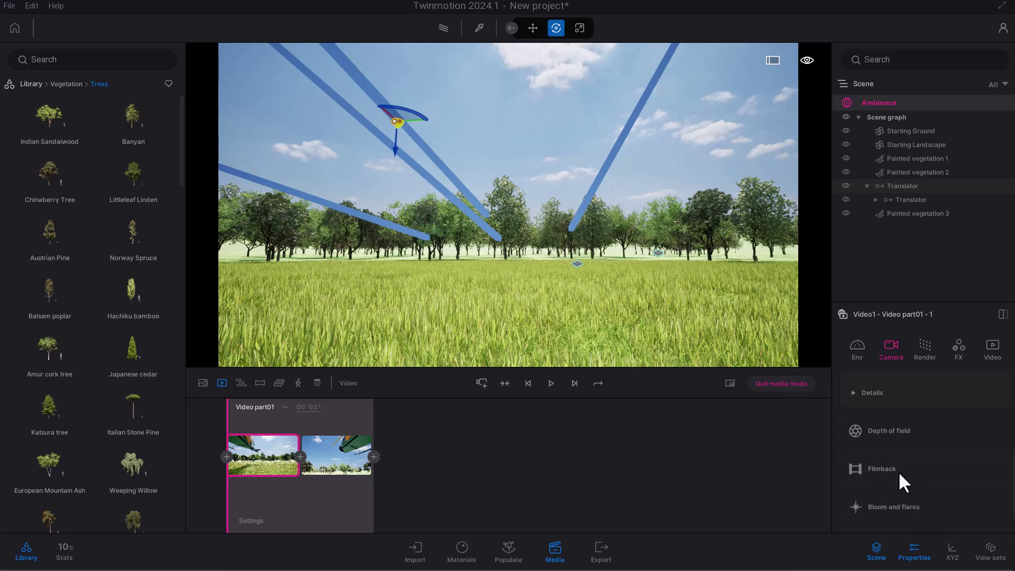
left_click(899, 471)
left_click(853, 479)
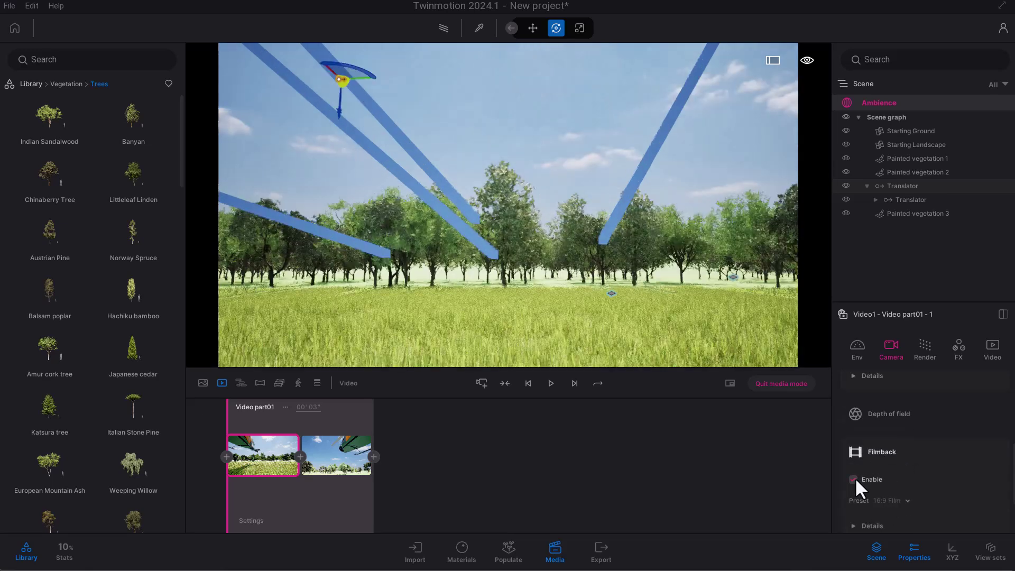
left_click(551, 383)
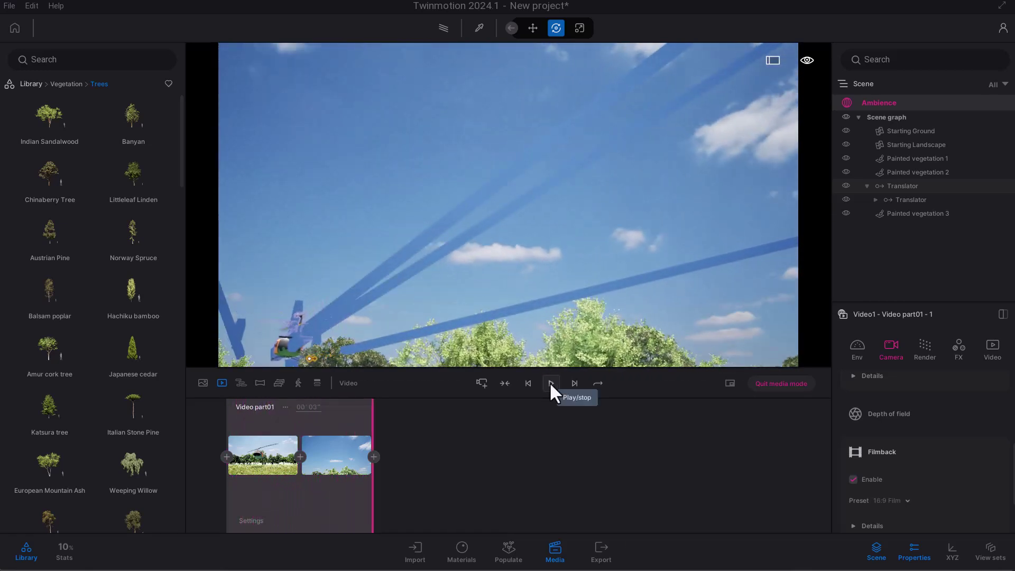
- Expand the Filmback details, look through the available presets, and turn Filmback off
scroll(906, 482, "down", 2)
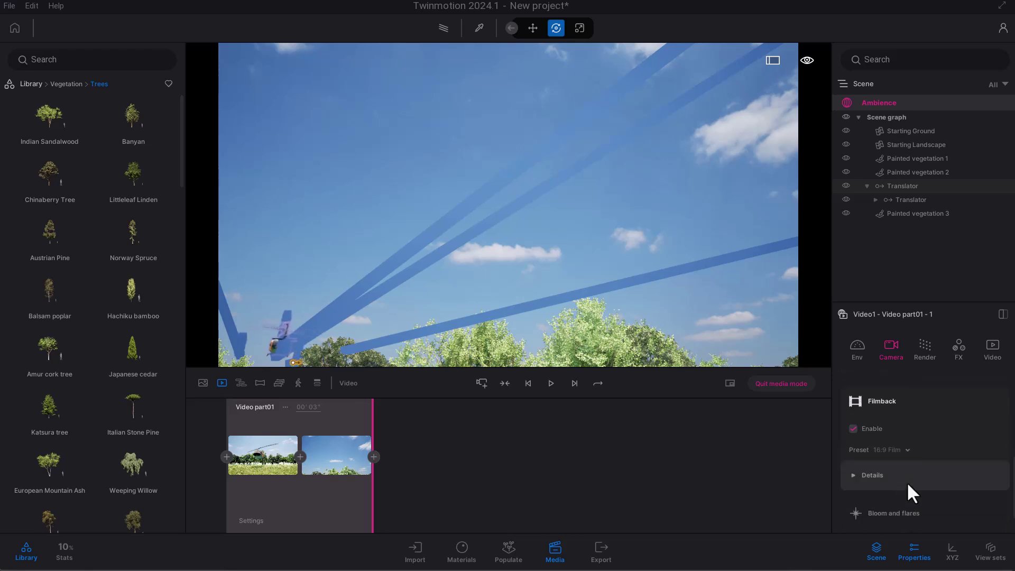
left_click(854, 477)
scroll(894, 511, "down", 1)
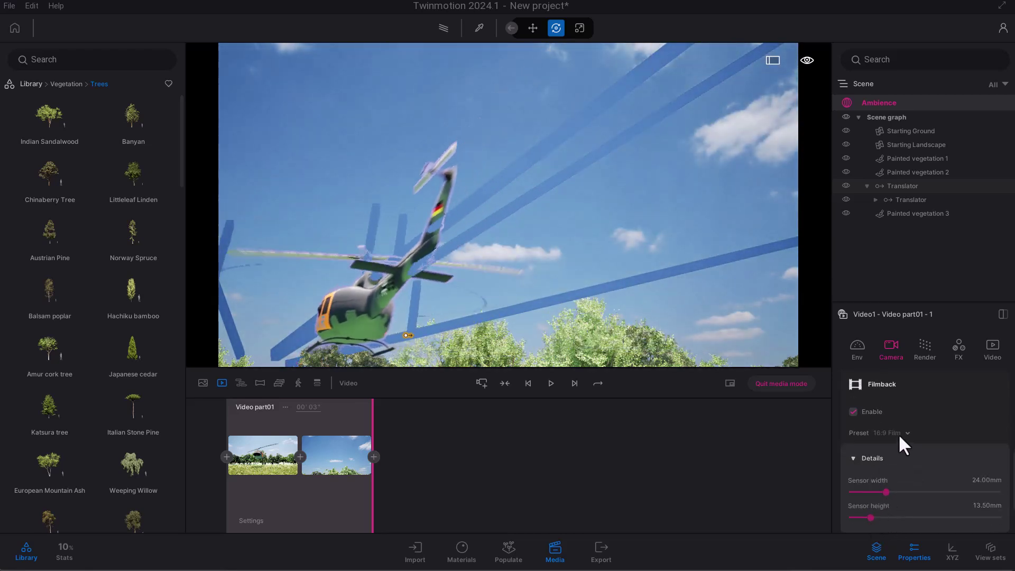
left_click(899, 434)
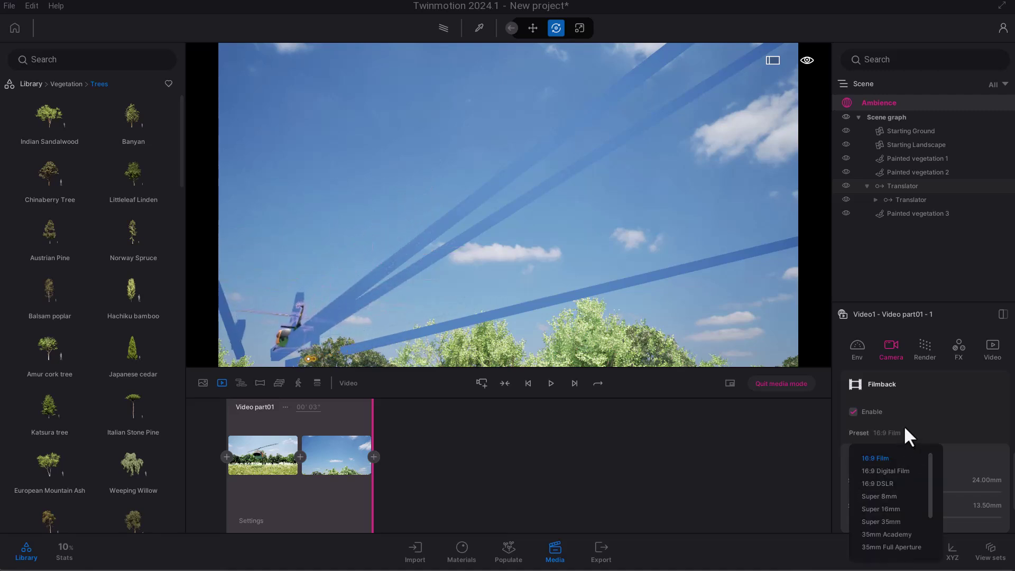
left_click(906, 432)
scroll(890, 468, "down", 3)
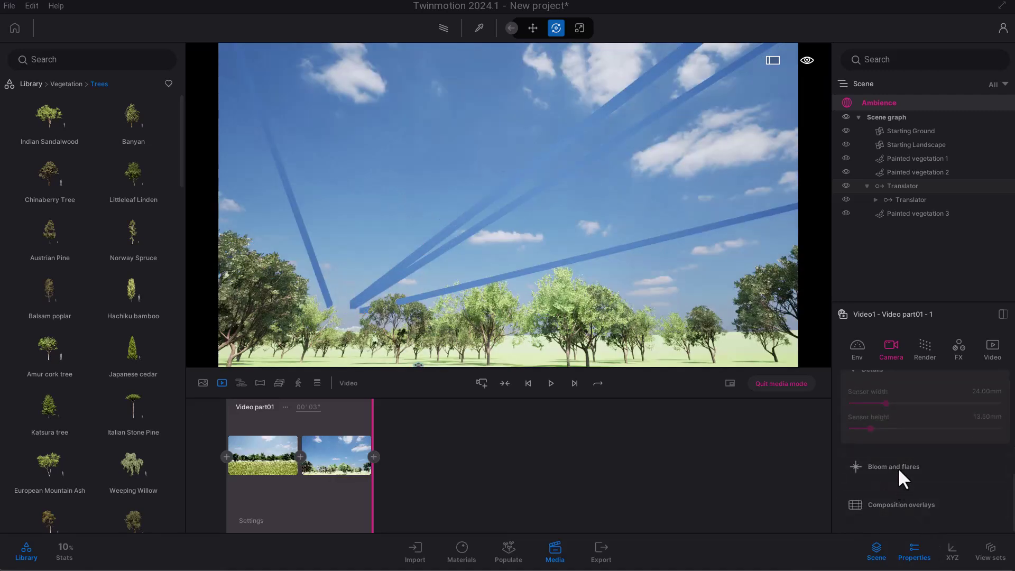
- Open the Bloom and flares settings, lower the bloom intensity to 6.88, and try the Synthetic and Sunburst textures
left_click(888, 475)
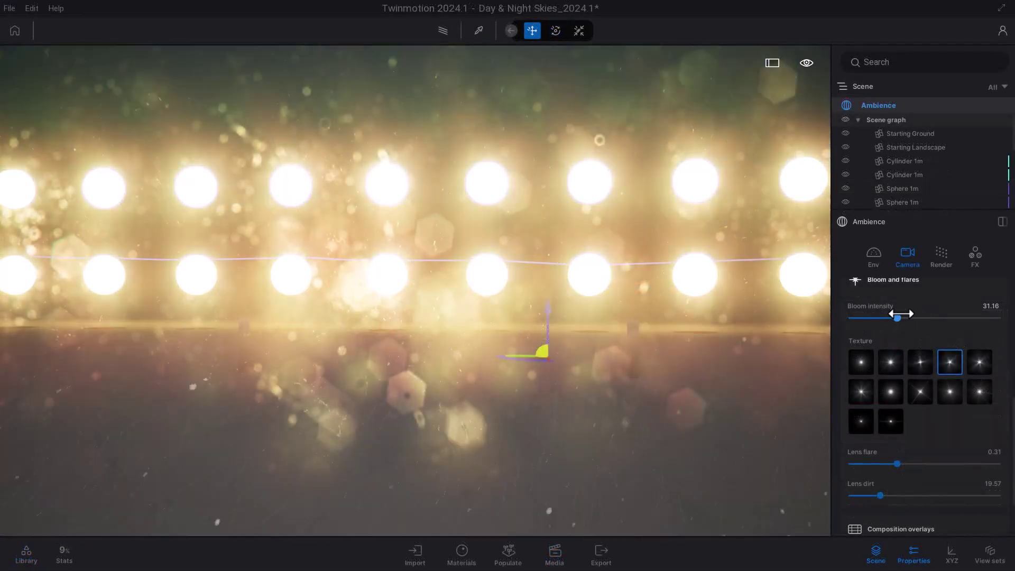
left_click_drag(899, 317, 862, 317)
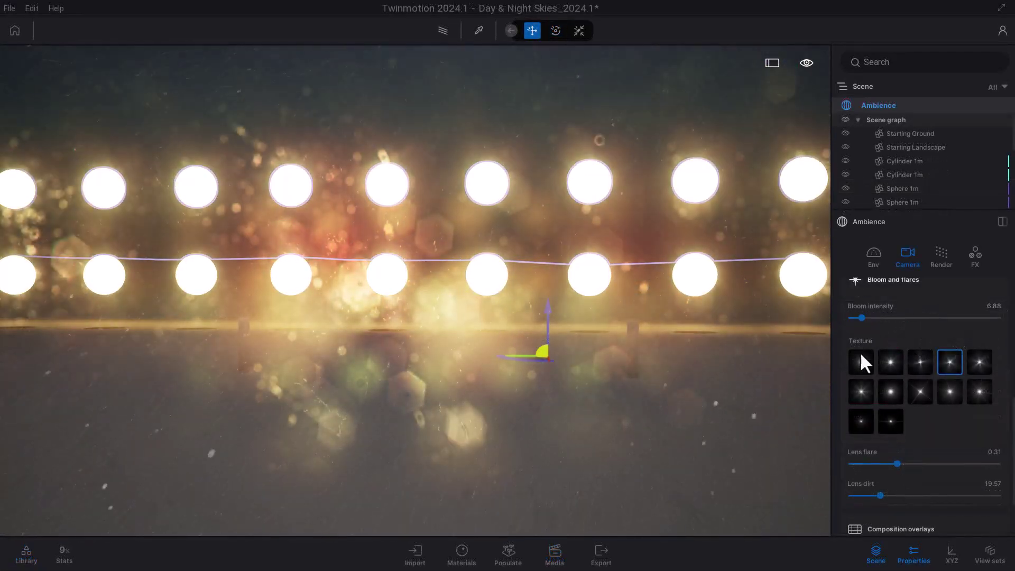
left_click(859, 392)
left_click(900, 394)
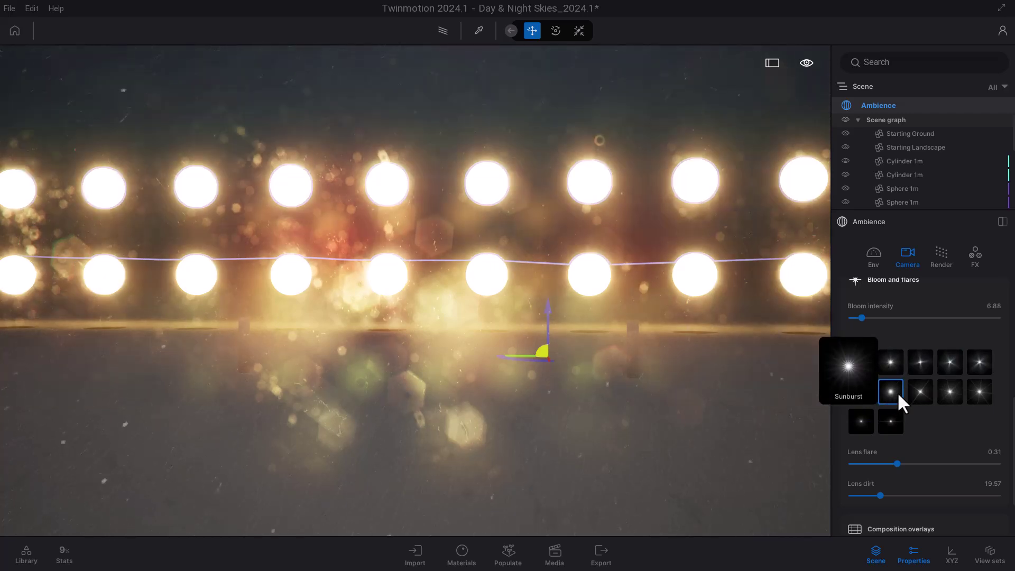
- Reduce the lens dirt to 2.17, try the Synthetic 6 bloom texture, and switch to the texture beside it in the first row
left_click_drag(880, 495, 855, 496)
left_click(979, 363)
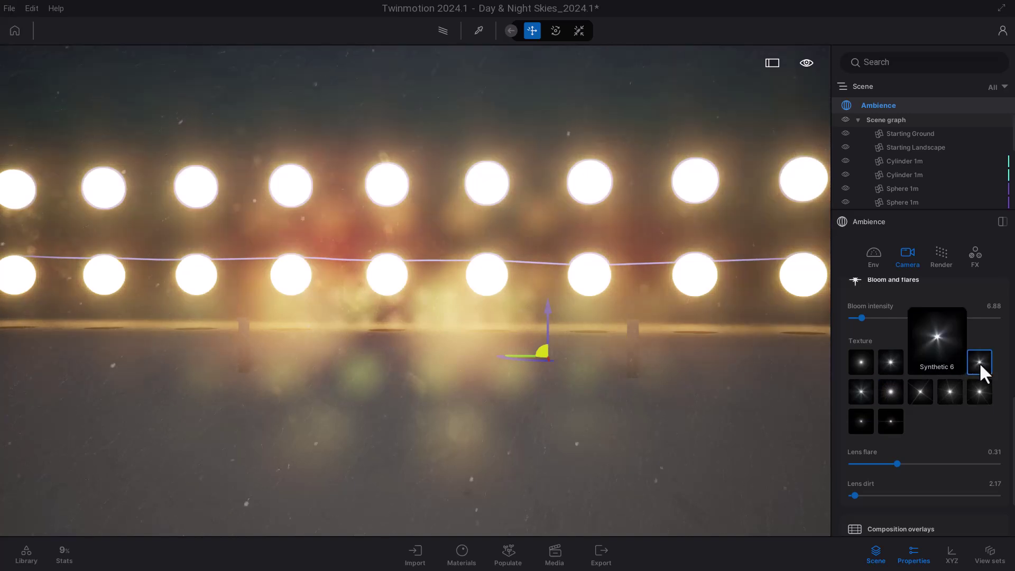
left_click(951, 363)
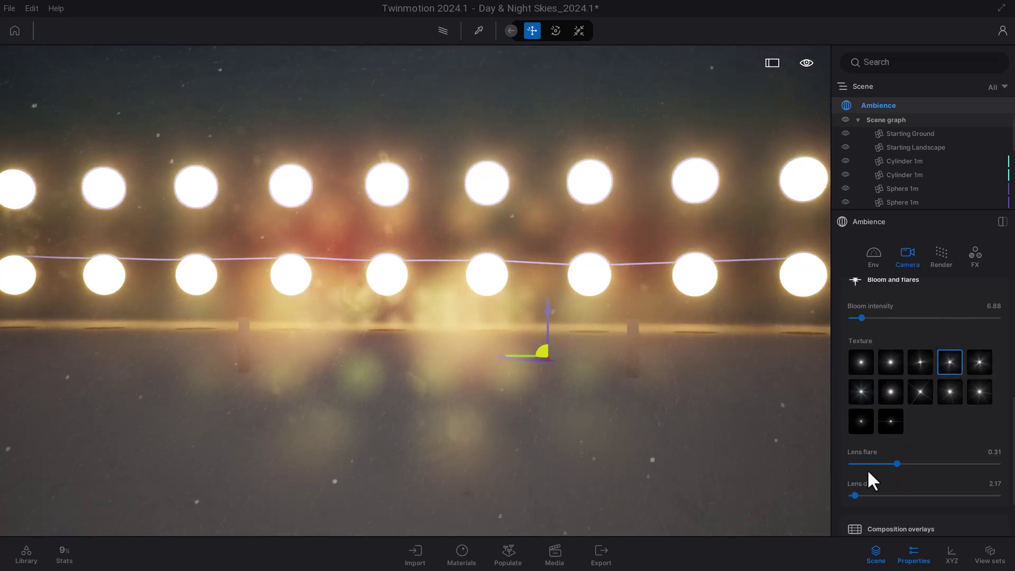
- Raise the lens flare slightly and increase the bloom intensity to about 12
mouse_move(897, 464)
left_mouse_down()
mouse_move(882, 464)
mouse_move(904, 463)
left_mouse_up()
left_click_drag(872, 316, 875, 317)
left_click_drag(875, 317, 873, 317)
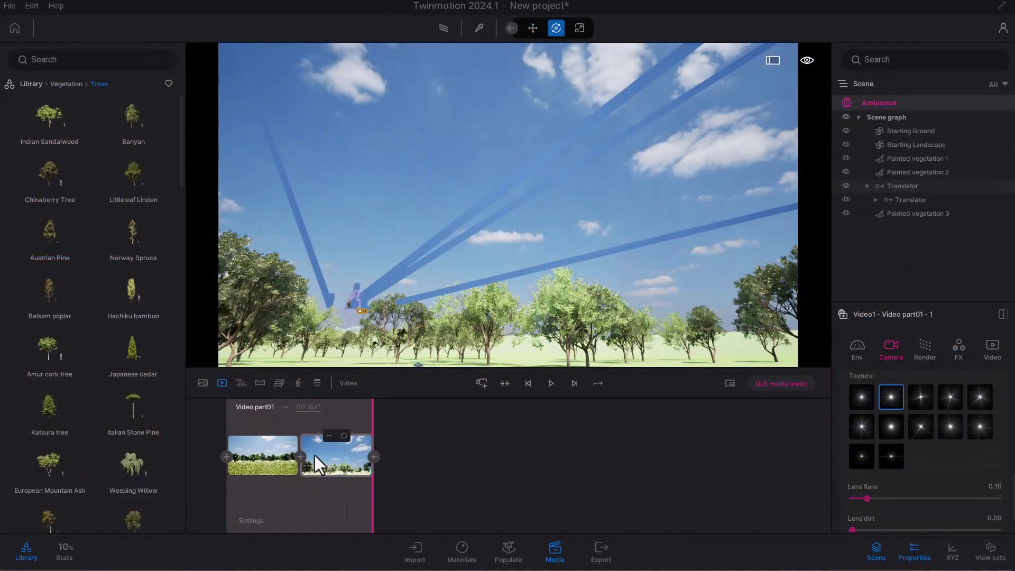
- Create a first sequence and move its playhead to 1.8 seconds on the camera track
mouse_move(257, 443)
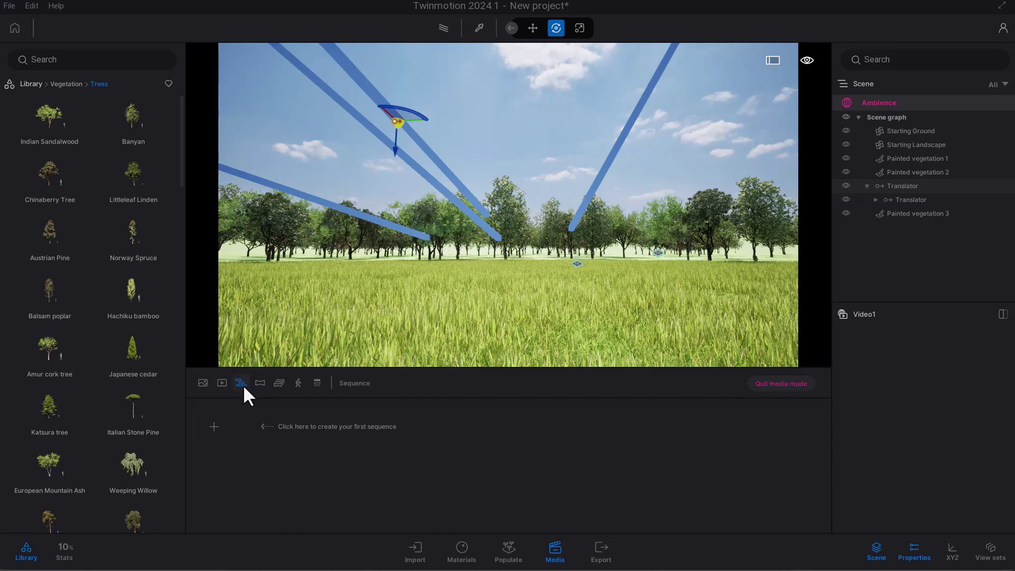
left_click(215, 426)
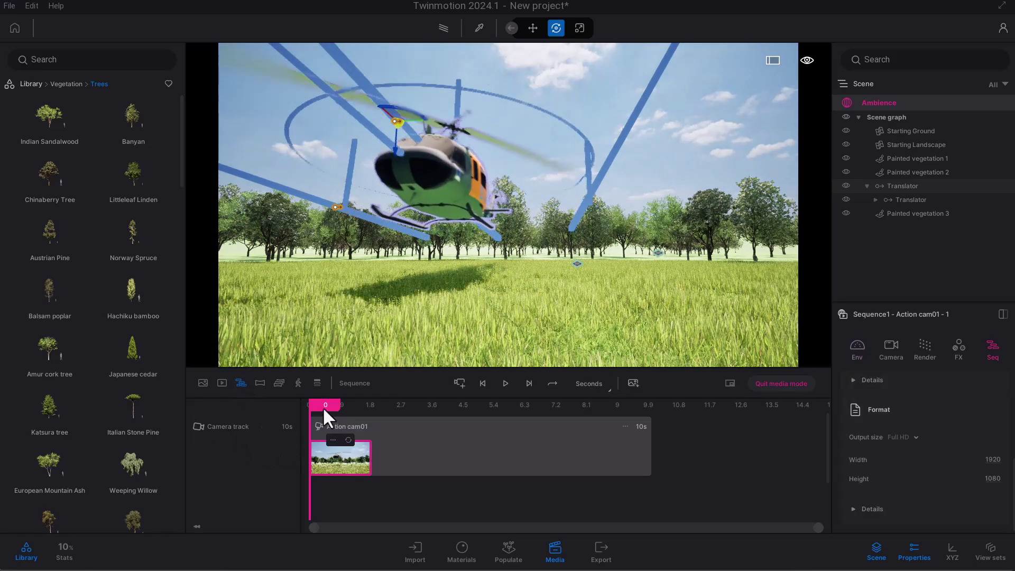
left_click_drag(323, 407, 372, 422)
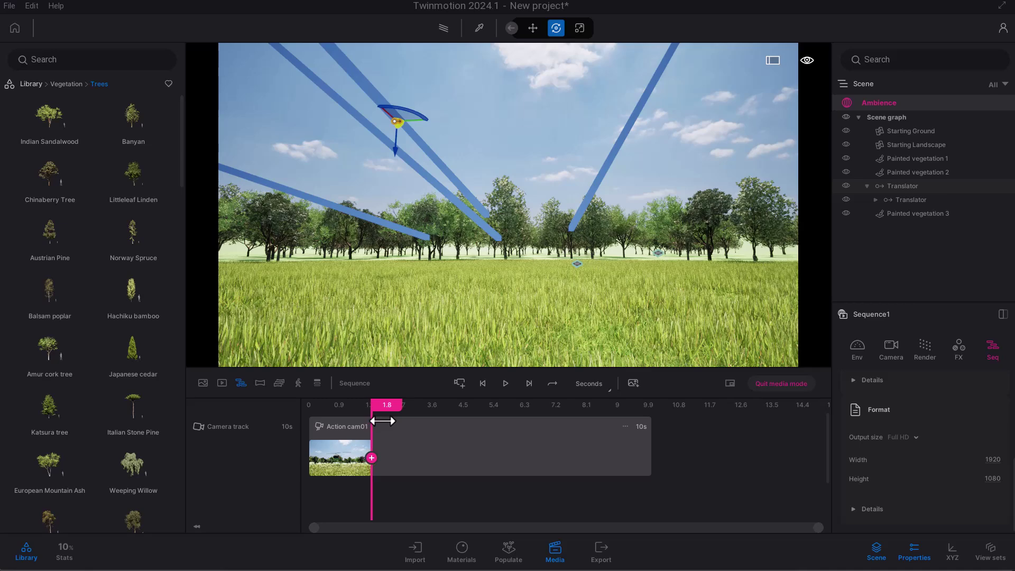
- Reopen Sequence1 and add a second keyframe to Action cam01 at 1.8 seconds, with the camera turned left of the helicopter
left_click(218, 381)
left_click(245, 385)
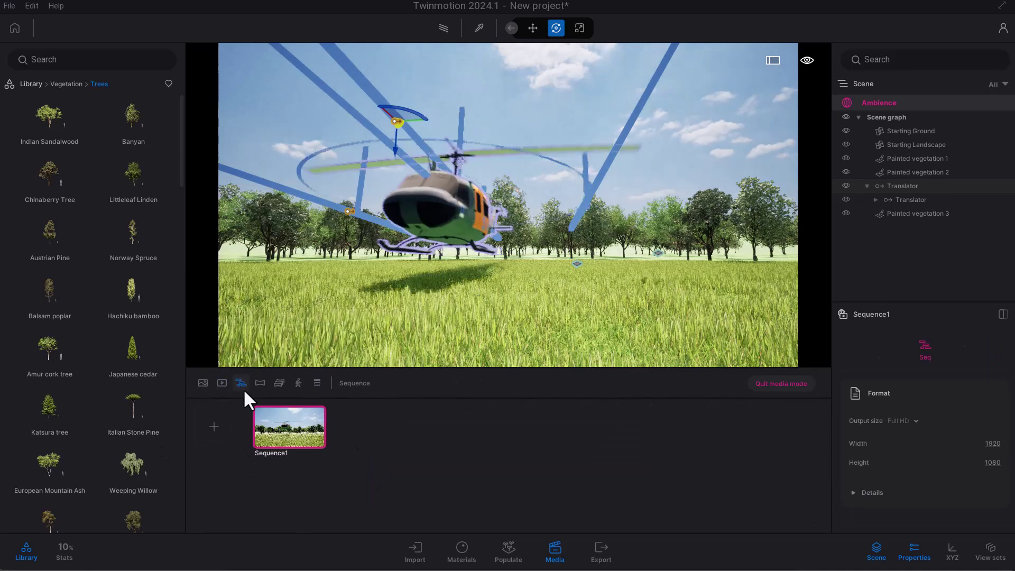
double_click(286, 430)
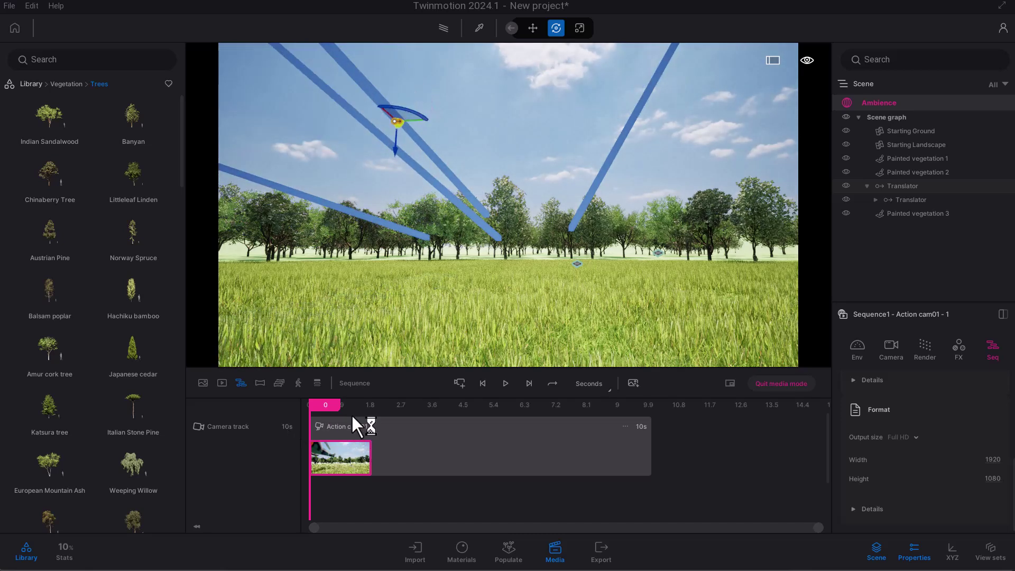
left_click_drag(360, 419, 383, 425)
left_click(372, 458)
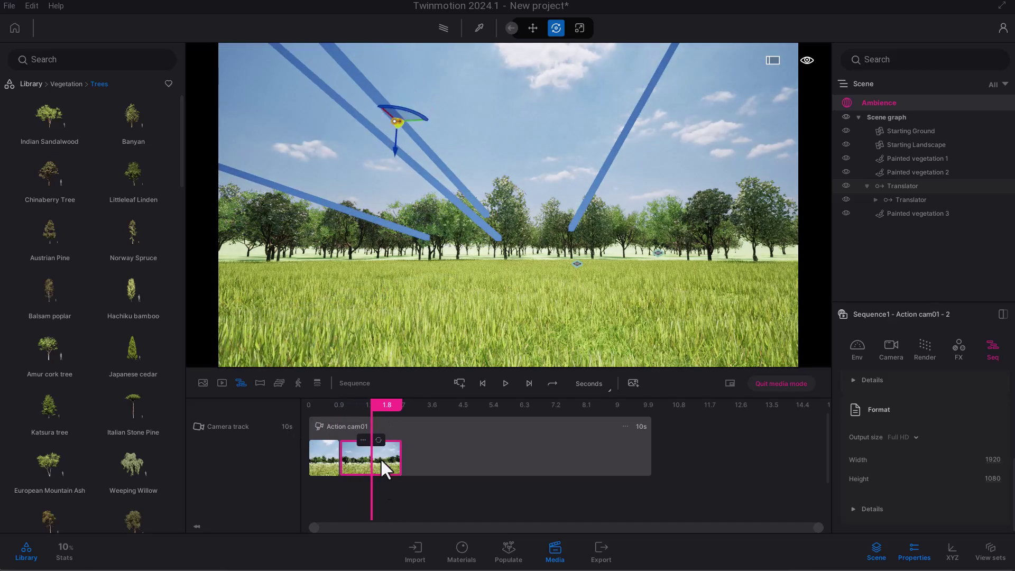
right_click_drag(449, 245, 265, 242)
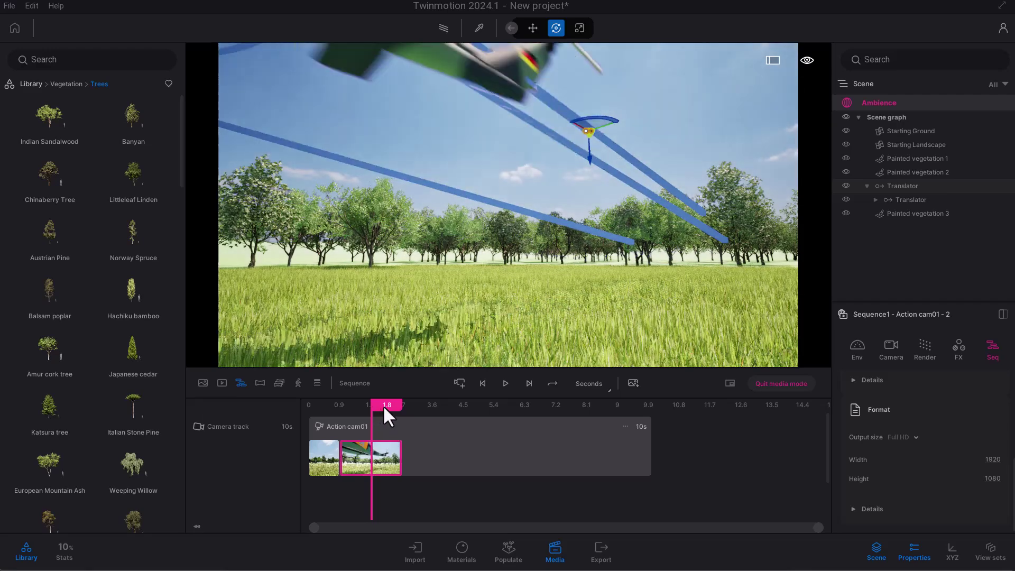
- Add a third keyframe to Action cam01 at 2.7 seconds, with the camera turned to frame the helicopter flying away
left_click_drag(384, 407, 411, 423)
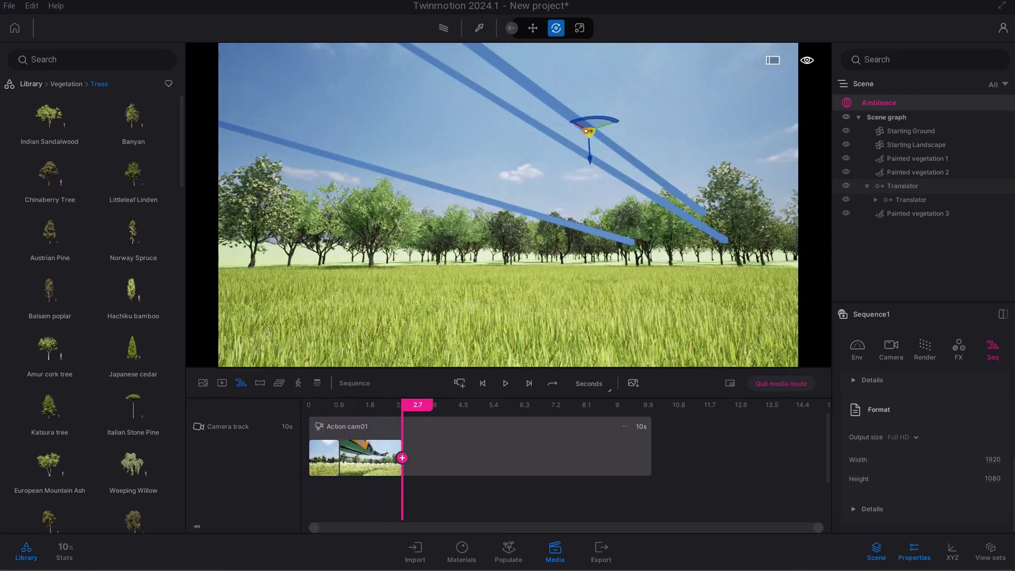
right_click_drag(508, 211, 238, 211)
left_click(402, 458)
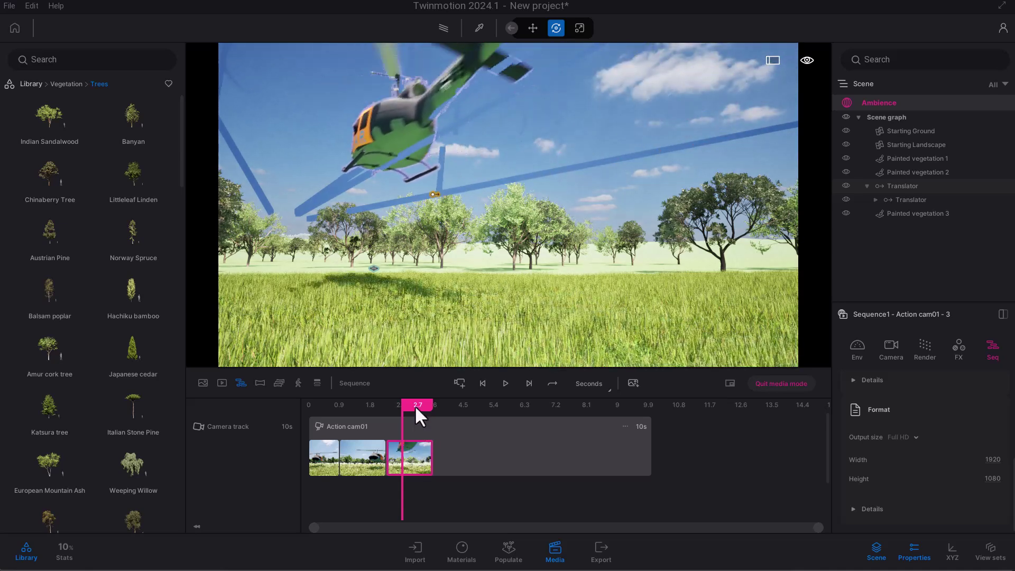
- Play the sequence from the start and look through the timeline's frame-rate and seconds display options
left_click_drag(414, 403, 295, 413)
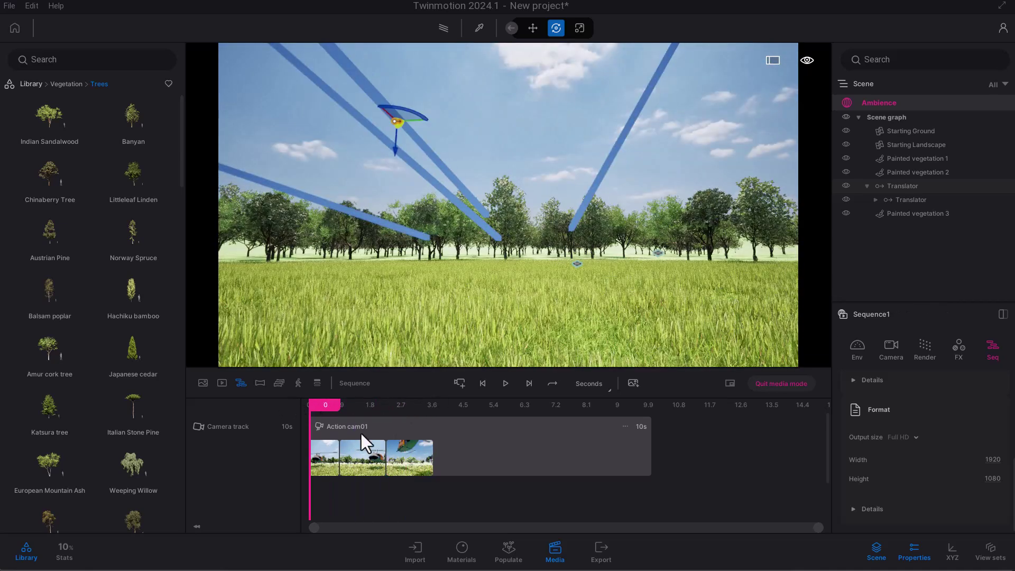
left_click(506, 382)
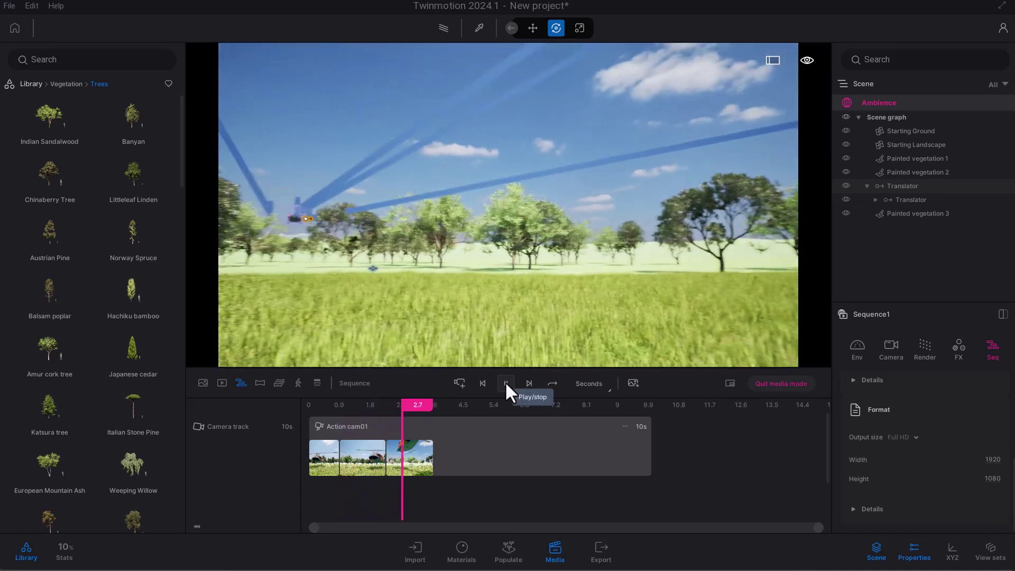
left_click(587, 383)
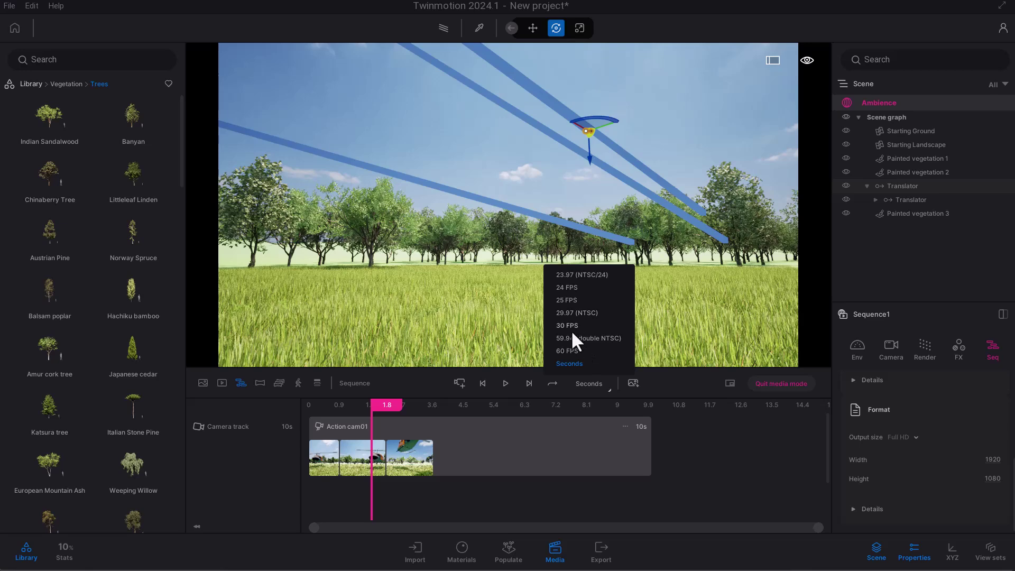
left_click(510, 446)
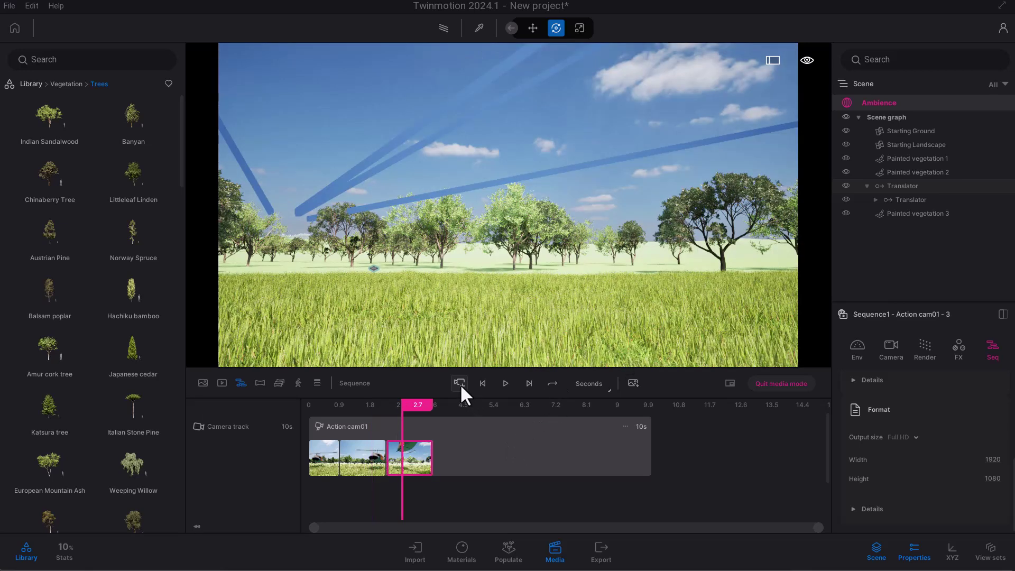
- Add a second action camera to the sequence and adjust the keyframe spacing in Action cam01
left_click(460, 384)
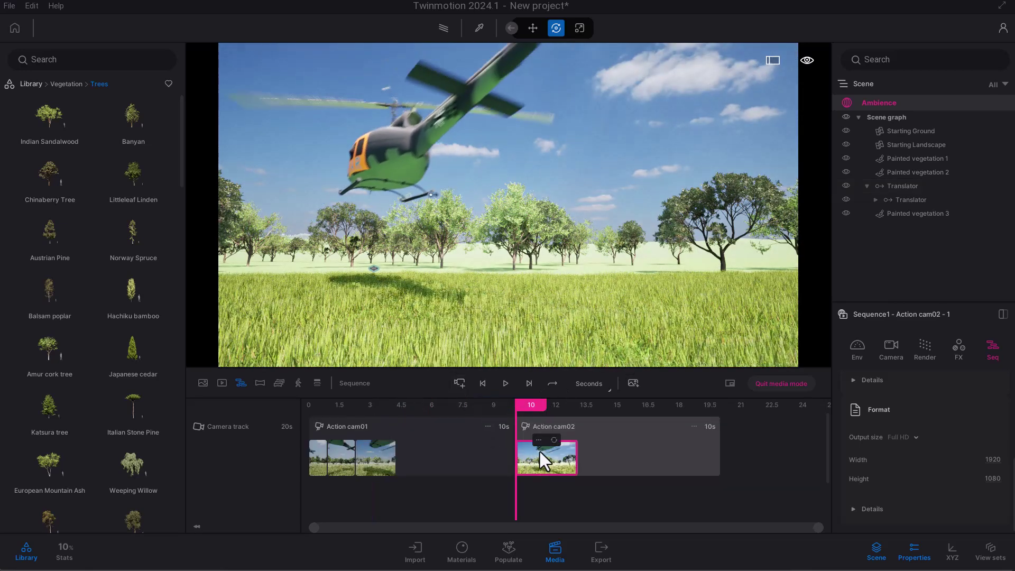
left_click(339, 458)
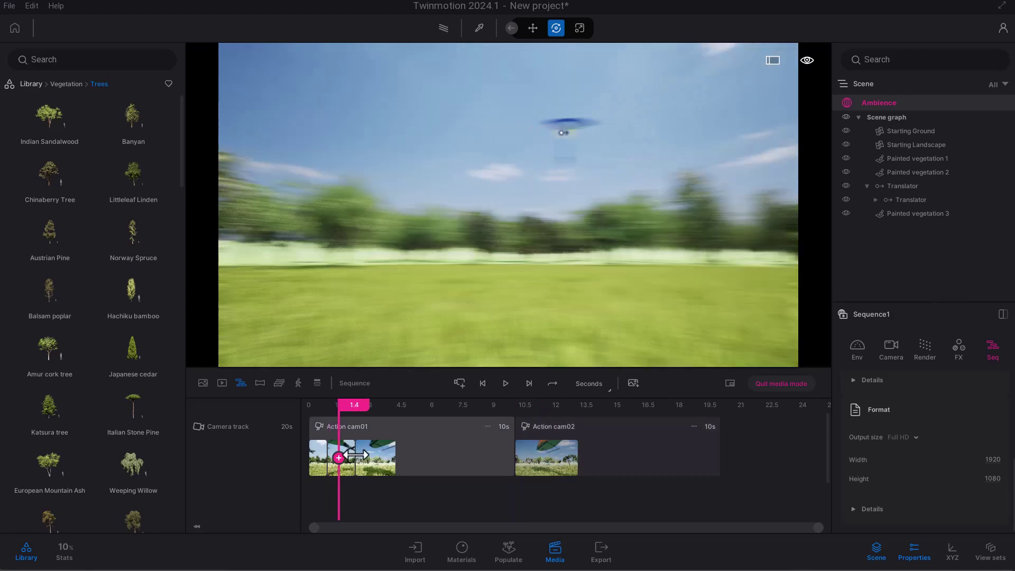
left_click_drag(359, 456, 429, 442)
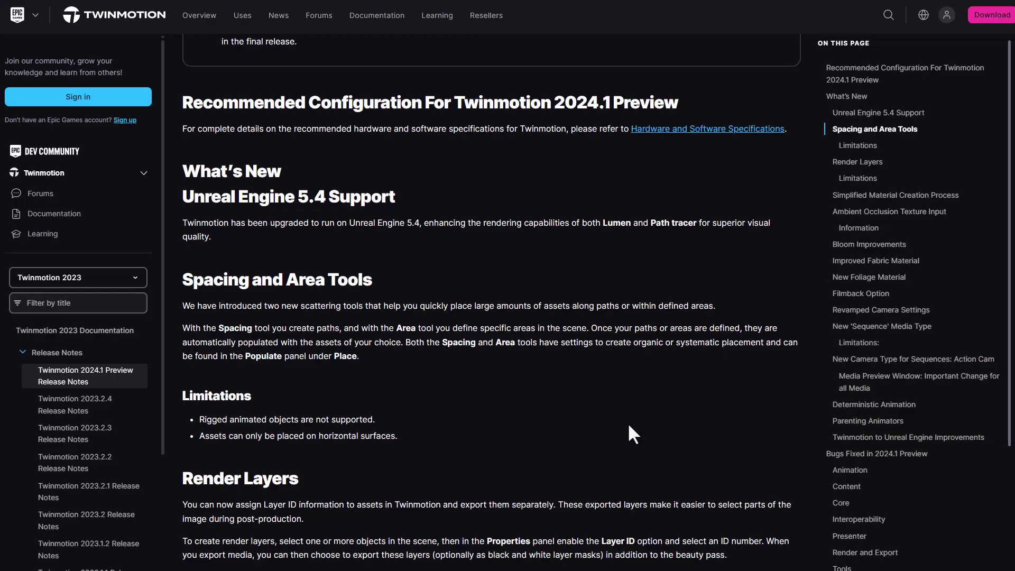
- Read the Twinmotion 2024.1 Preview release notes from Spacing and Area Tools through Ambient Occlusion Texture Input
scroll(627, 424, "down", 8)
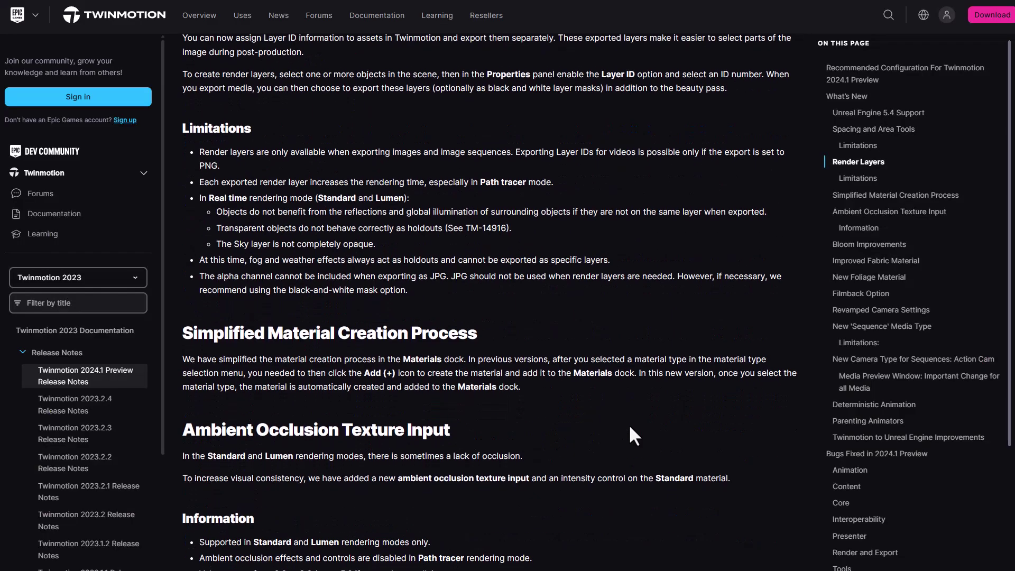
scroll(629, 424, "down", 2)
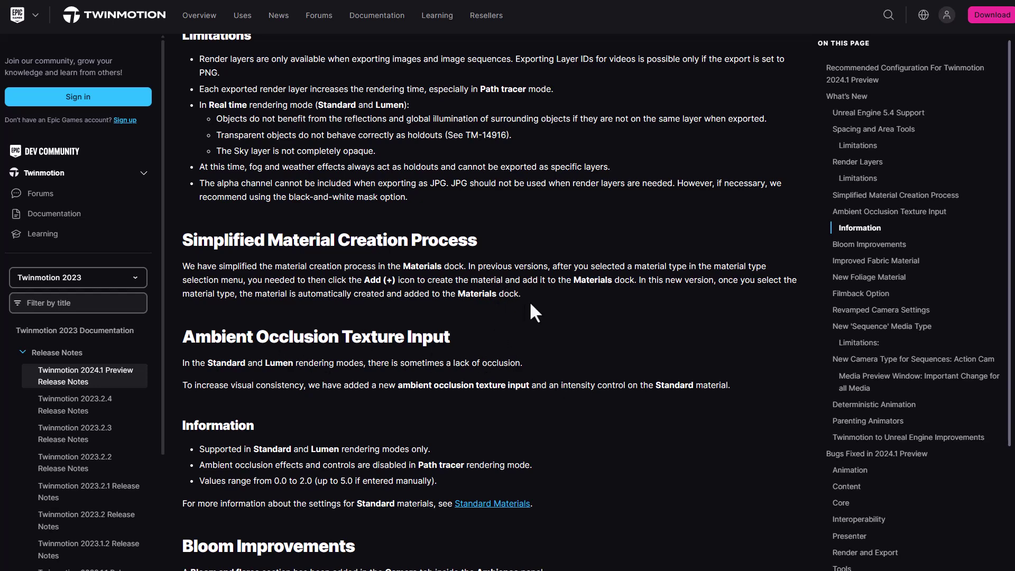
- Skim the release notes from Bloom Improvements through the 2024.1 Preview bug fixes, and return to the Ambient Occlusion Texture Input section
scroll(457, 344, "down", 9)
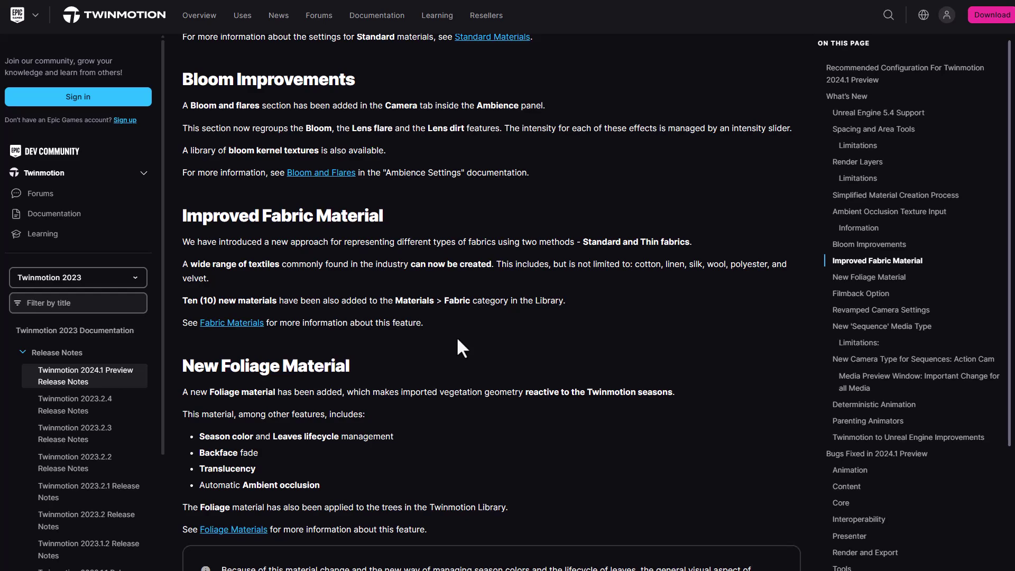
scroll(458, 341, "down", 12)
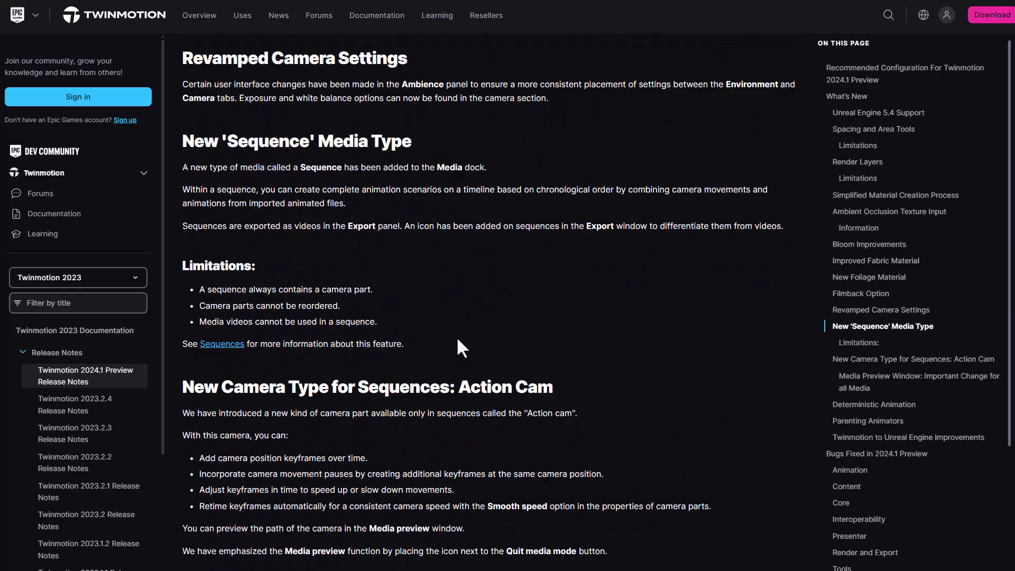
scroll(458, 341, "down", 8)
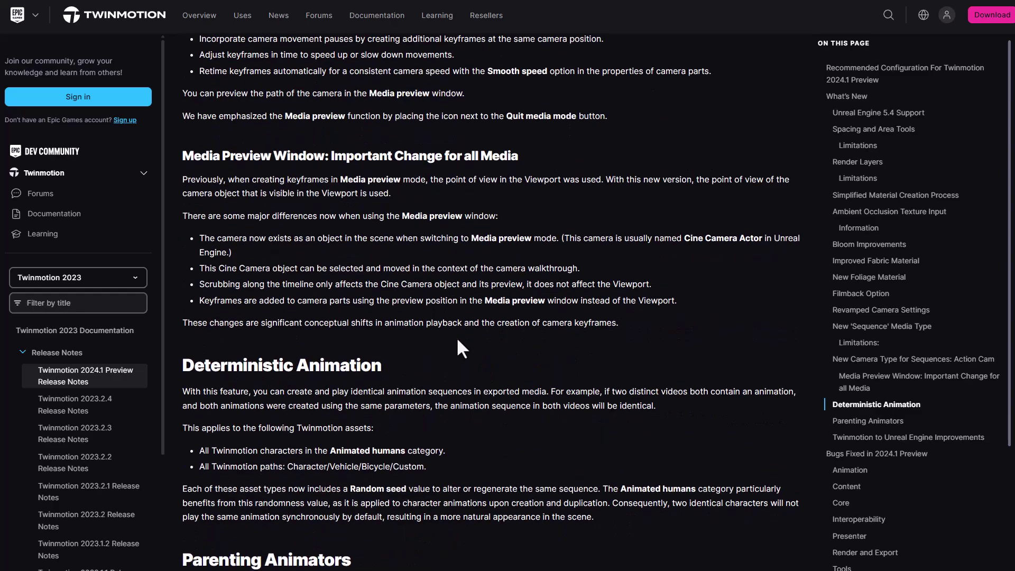
scroll(458, 341, "down", 9)
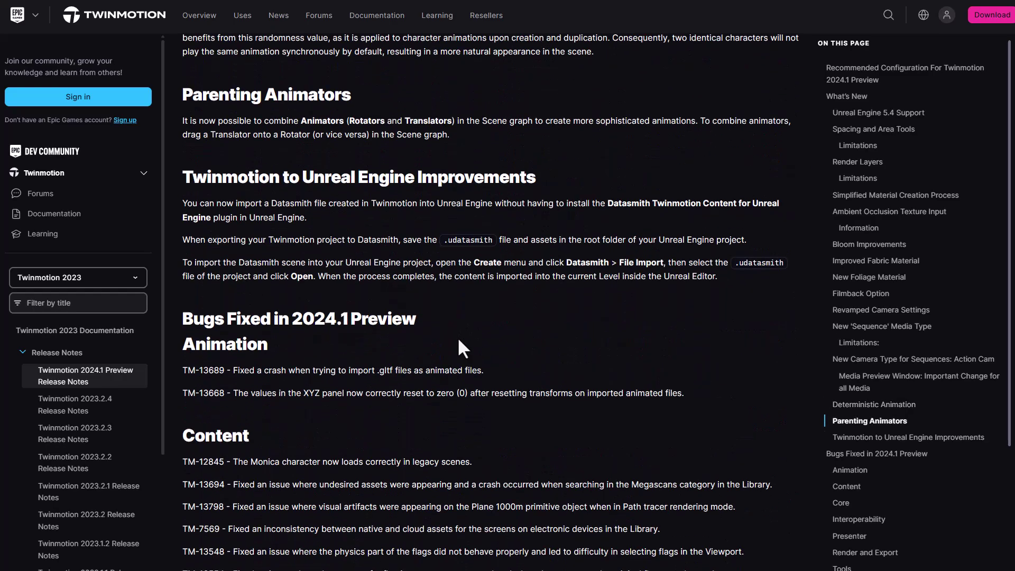
scroll(458, 338, "up", 20)
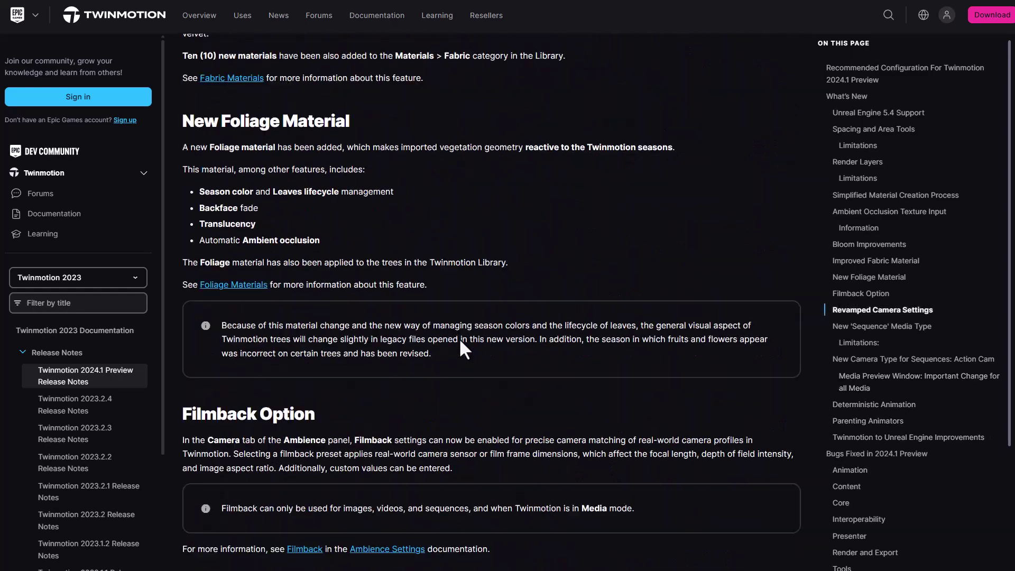
scroll(460, 342, "up", 18)
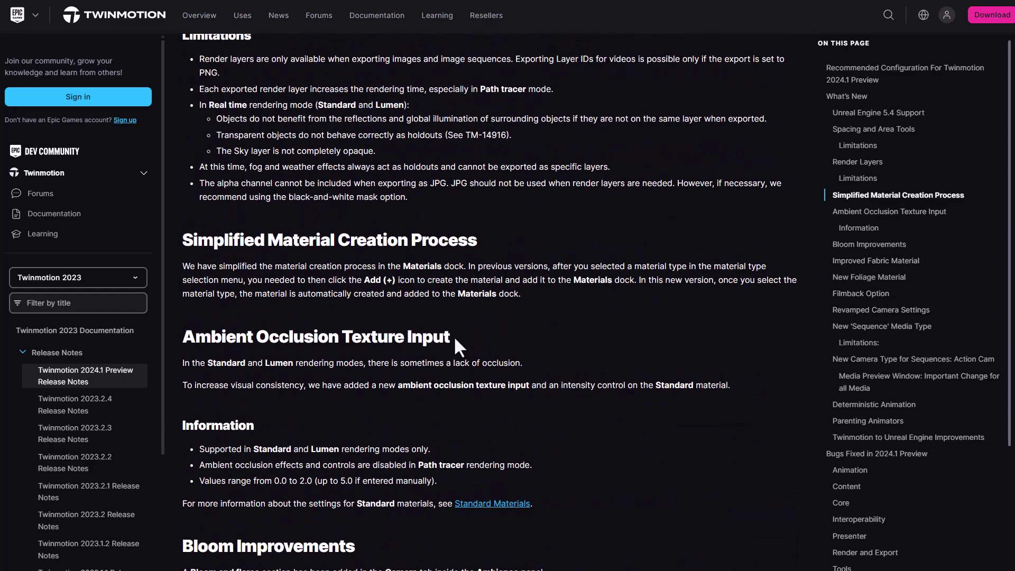